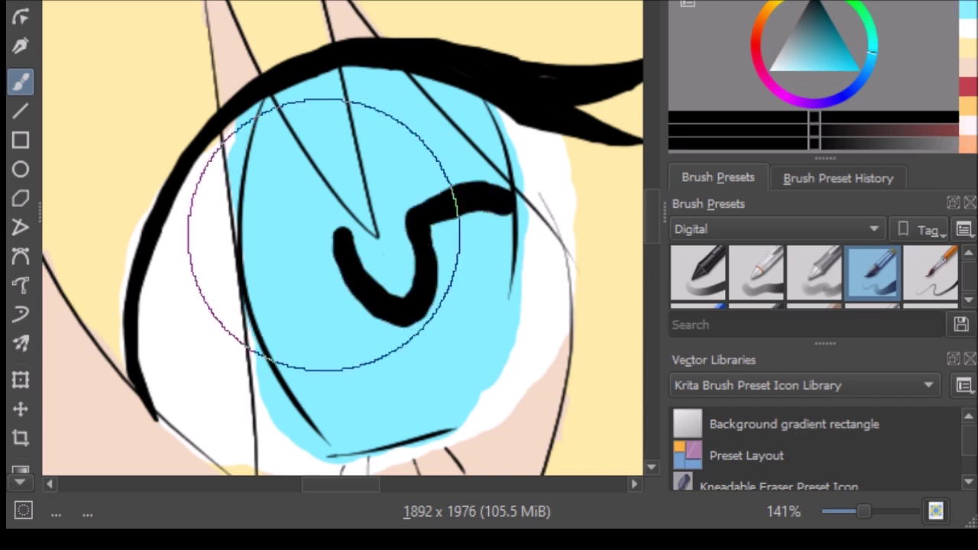
- Fill the upper part of the cyan iris on the viewer's right eye with a solid black, wavy-edged pupil
{"action": "scroll", "coordinate": [343, 247], "scroll_direction": "down", "scroll_amount": 5}
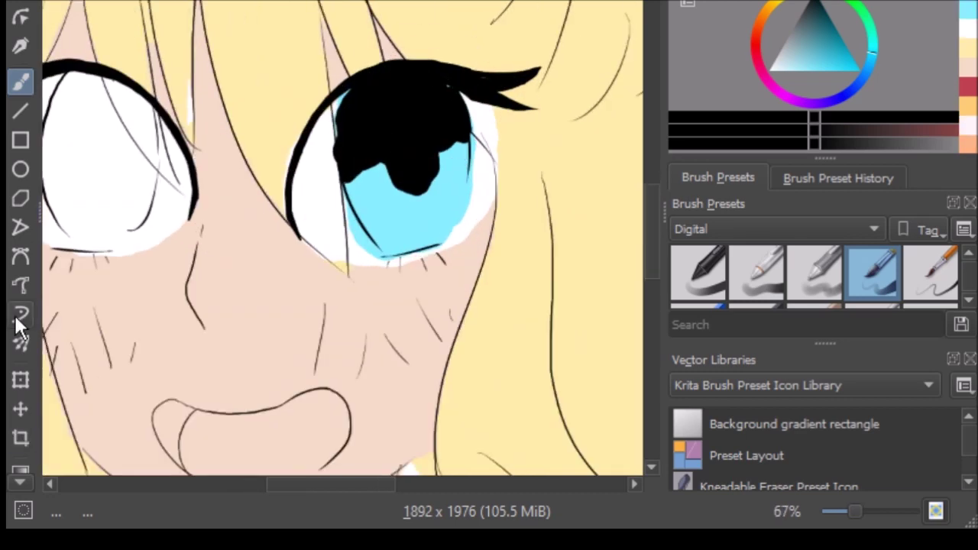
{"action": "key", "text": "Tab"}
{"action": "scroll", "coordinate": [343, 247], "scroll_direction": "up", "scroll_amount": 5}
{"action": "key", "text": "Tab"}
{"action": "mouse_move", "coordinate": [527, 95]}
{"action": "left_mouse_down"}
{"action": "mouse_move", "coordinate": [456, 104]}
{"action": "mouse_move", "coordinate": [328, 184]}
{"action": "left_mouse_up"}
{"action": "left_click_drag", "start_coordinate": [229, 183], "coordinate": [197, 52]}
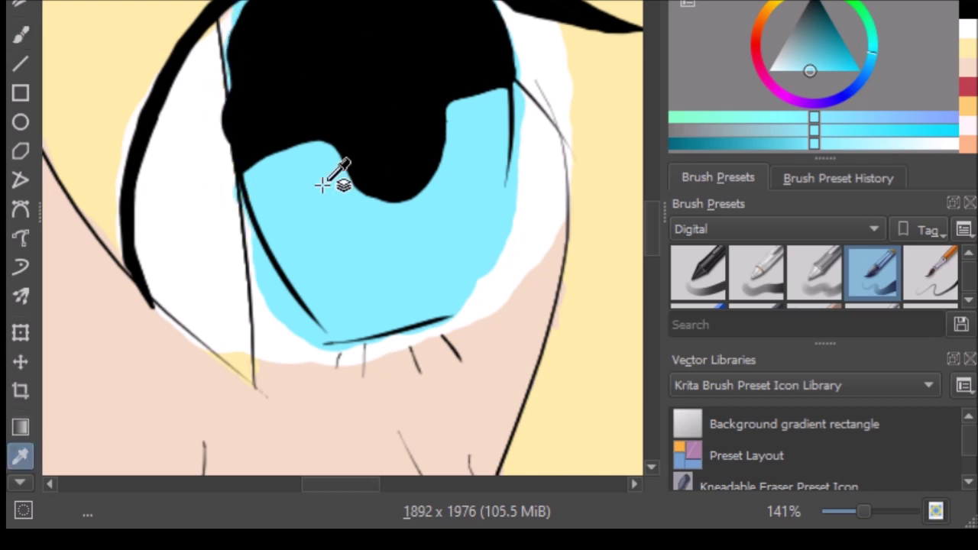
- Paint white highlights on that eye: a round spot and two streaks low in the iris, plus a large spot and small dots in the pupil
{"action": "left_click", "coordinate": [191, 89], "text": "ctrl"}
{"action": "left_click_drag", "start_coordinate": [282, 223], "coordinate": [321, 260]}
{"action": "left_click_drag", "start_coordinate": [416, 231], "coordinate": [448, 263]}
{"action": "left_click_drag", "start_coordinate": [497, 229], "coordinate": [466, 210]}
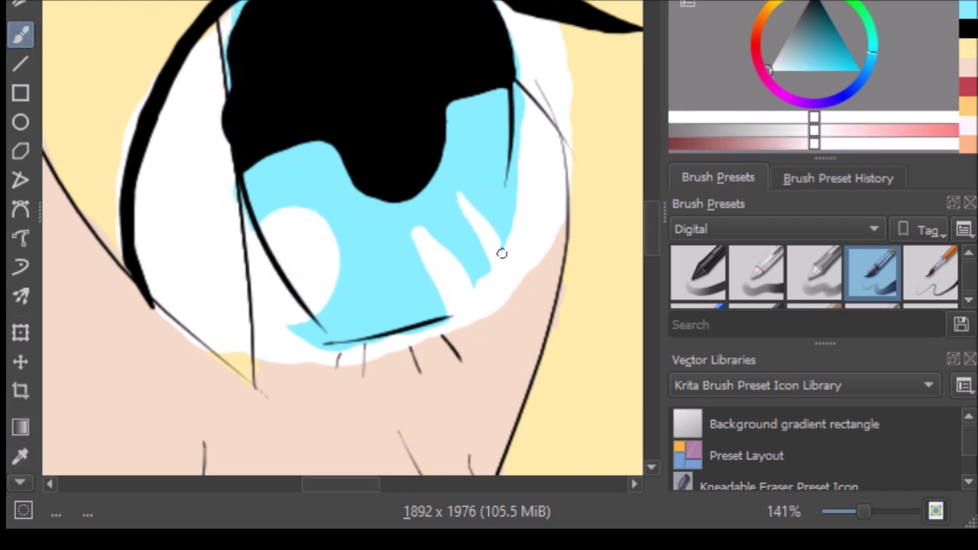
{"action": "scroll", "coordinate": [323, 234], "scroll_direction": "up", "scroll_amount": 3}
{"action": "mouse_move", "coordinate": [323, 234]}
{"action": "left_mouse_down"}
{"action": "mouse_move", "coordinate": [369, 308]}
{"action": "mouse_move", "coordinate": [379, 351]}
{"action": "left_mouse_up"}
{"action": "left_click", "coordinate": [390, 228]}
{"action": "scroll", "coordinate": [498, 380], "scroll_direction": "down", "scroll_amount": 6}
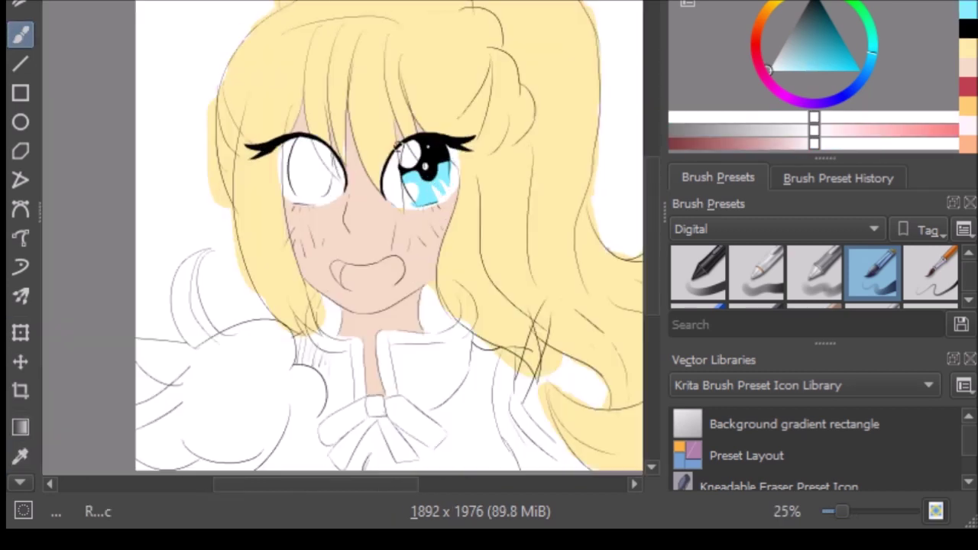
- Extend the white of the same eye around the lower edge of the iris on the flat skin layer
{"action": "scroll", "coordinate": [313, 243], "scroll_direction": "up", "scroll_amount": 3}
{"action": "scroll", "coordinate": [313, 243], "scroll_direction": "down", "scroll_amount": 3}
{"action": "scroll", "coordinate": [314, 243], "scroll_direction": "down", "scroll_amount": 2}
{"action": "scroll", "coordinate": [726, 56], "scroll_direction": "down", "scroll_amount": 2}
{"action": "left_click", "coordinate": [682, 84]}
{"action": "left_click", "coordinate": [683, 83]}
{"action": "scroll", "coordinate": [81, 273], "scroll_direction": "up", "scroll_amount": 4}
{"action": "left_click", "coordinate": [21, 35]}
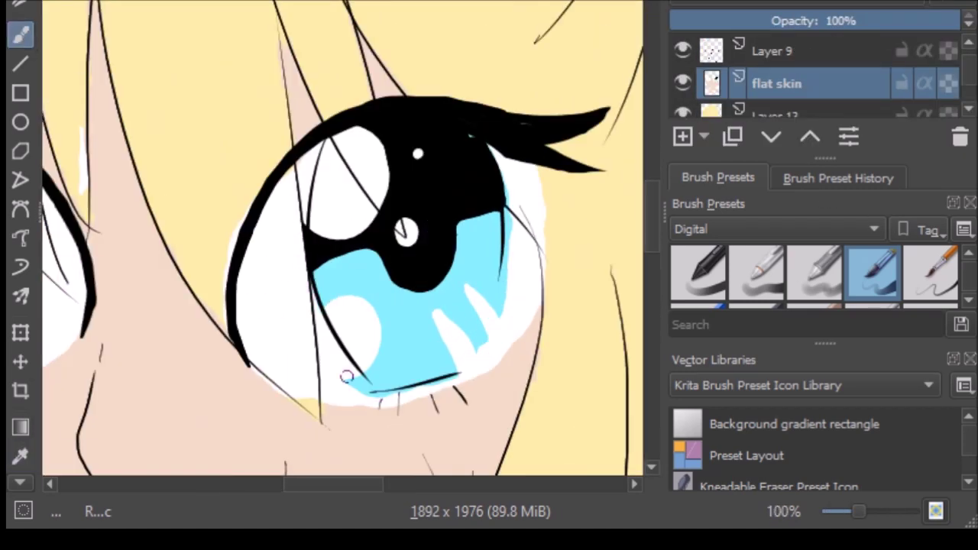
{"action": "mouse_move", "coordinate": [321, 397]}
{"action": "left_mouse_down"}
{"action": "mouse_move", "coordinate": [490, 353]}
{"action": "mouse_move", "coordinate": [502, 231]}
{"action": "left_mouse_up"}
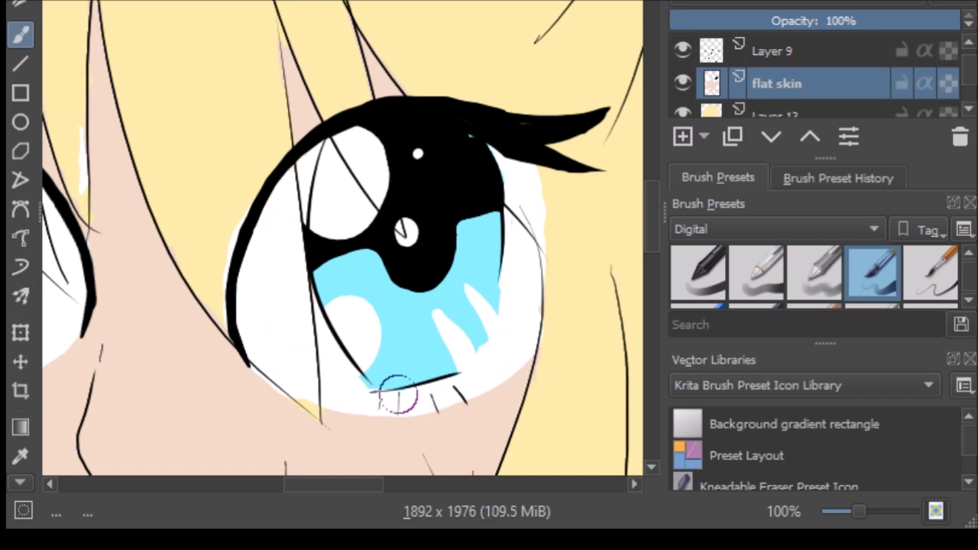
{"action": "scroll", "coordinate": [315, 164], "scroll_direction": "down", "scroll_amount": 1}
- Paint the other eye to match, with a cyan iris, a black pupil and white highlight spots and streaks
{"action": "key", "text": "Tab"}
{"action": "left_click", "coordinate": [635, 222], "text": "ctrl"}
{"action": "mouse_move", "coordinate": [329, 114]}
{"action": "left_mouse_down"}
{"action": "mouse_move", "coordinate": [308, 173]}
{"action": "mouse_move", "coordinate": [412, 155]}
{"action": "mouse_move", "coordinate": [334, 228]}
{"action": "mouse_move", "coordinate": [399, 228]}
{"action": "mouse_move", "coordinate": [382, 244]}
{"action": "left_mouse_up"}
{"action": "key", "text": "ctrl"}
{"action": "left_click", "coordinate": [675, 145], "text": "ctrl"}
{"action": "mouse_move", "coordinate": [313, 164]}
{"action": "left_mouse_down"}
{"action": "mouse_move", "coordinate": [413, 206]}
{"action": "mouse_move", "coordinate": [329, 107]}
{"action": "mouse_move", "coordinate": [331, 132]}
{"action": "mouse_move", "coordinate": [364, 167]}
{"action": "left_mouse_up"}
{"action": "left_click_drag", "start_coordinate": [325, 115], "coordinate": [360, 153]}
{"action": "left_click", "coordinate": [353, 180]}
{"action": "left_click", "coordinate": [386, 146]}
{"action": "mouse_move", "coordinate": [318, 218]}
{"action": "left_mouse_down"}
{"action": "mouse_move", "coordinate": [329, 244]}
{"action": "mouse_move", "coordinate": [386, 256]}
{"action": "left_mouse_up"}
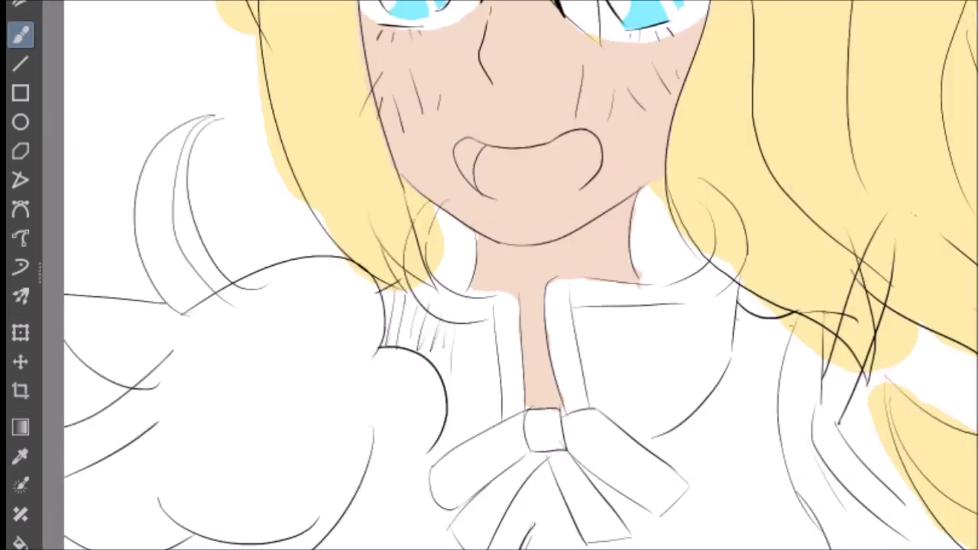
- Clean up the yellow spill outside the hair outline around the lower curl, the side strands and the ponytail edge
{"action": "key", "text": "ctrl+minus"}
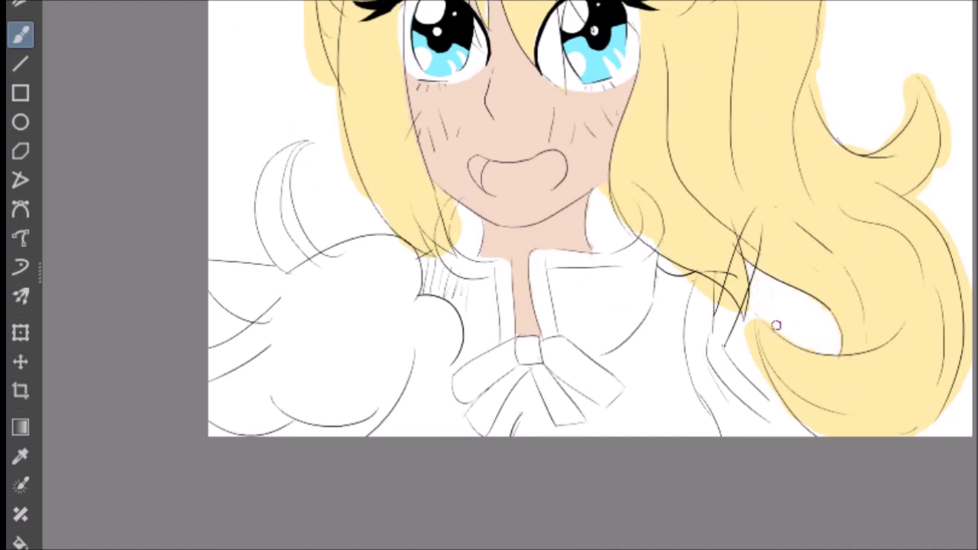
{"action": "left_click_drag", "start_coordinate": [776, 326], "coordinate": [718, 298]}
{"action": "left_click_drag", "start_coordinate": [447, 187], "coordinate": [463, 250]}
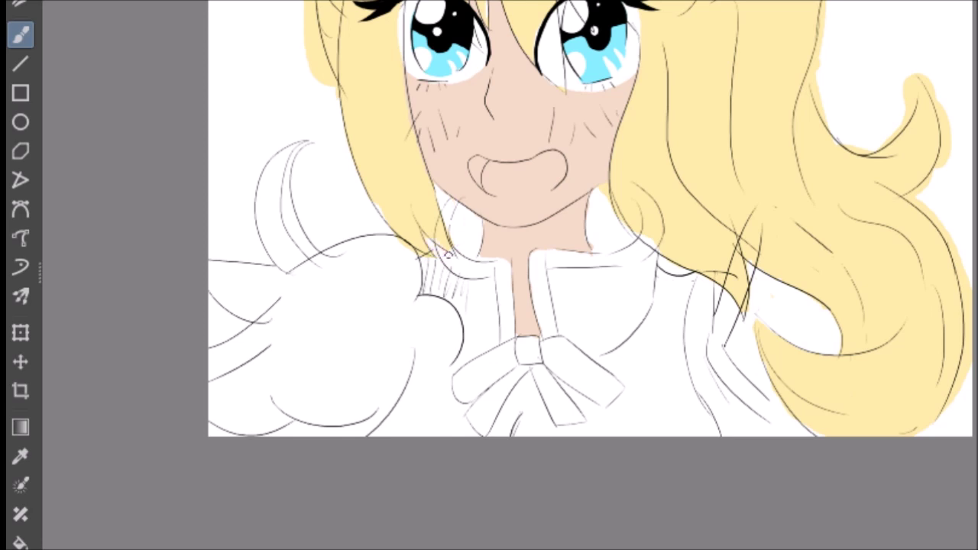
{"action": "scroll", "coordinate": [449, 255], "scroll_direction": "up", "scroll_amount": 3}
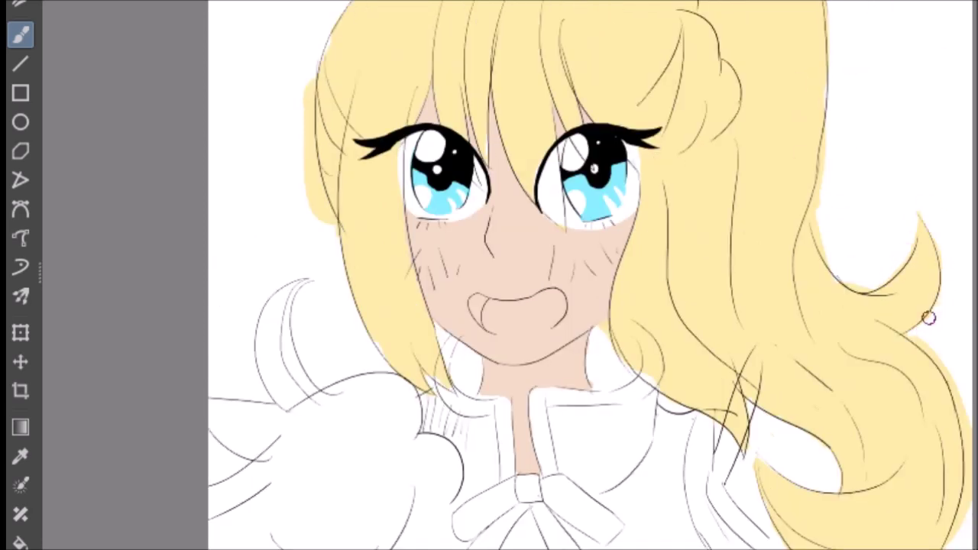
{"action": "left_click_drag", "start_coordinate": [827, 136], "coordinate": [823, 252]}
{"action": "left_click_drag", "start_coordinate": [302, 138], "coordinate": [324, 222]}
{"action": "scroll", "coordinate": [388, 39], "scroll_direction": "up", "scroll_amount": 2}
{"action": "scroll", "coordinate": [307, 133], "scroll_direction": "down", "scroll_amount": 2}
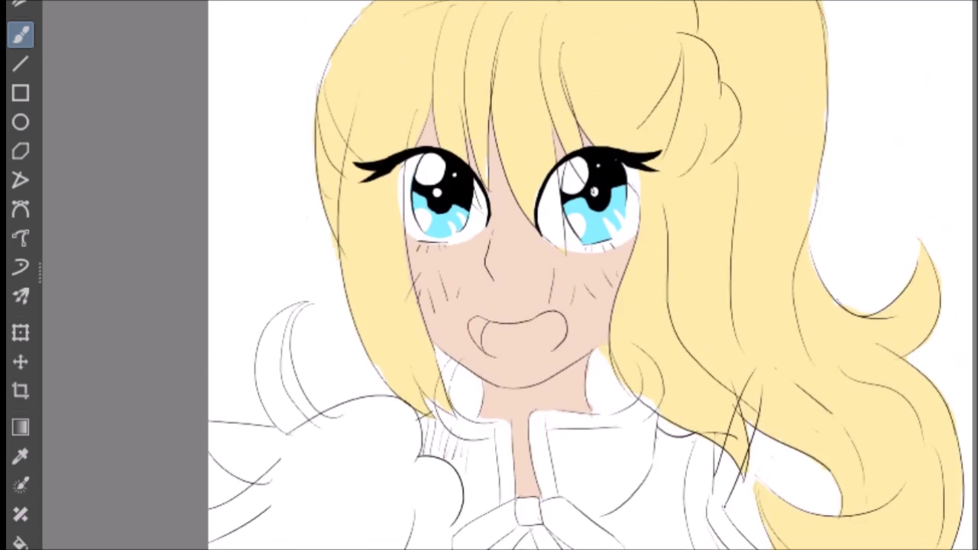
- Repaint the face and neck skin in a lighter pinkish tone
{"action": "key", "text": "i"}
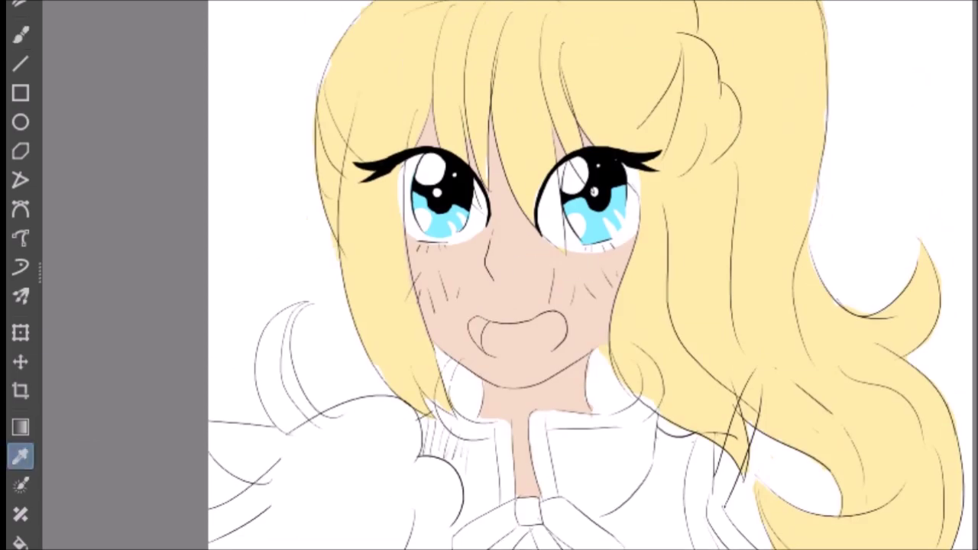
{"action": "left_click", "coordinate": [36, 32]}
{"action": "left_click_drag", "start_coordinate": [497, 238], "coordinate": [508, 359]}
{"action": "left_click_drag", "start_coordinate": [482, 264], "coordinate": [470, 371]}
{"action": "mouse_move", "coordinate": [558, 336]}
{"action": "left_mouse_down"}
{"action": "mouse_move", "coordinate": [454, 333]}
{"action": "mouse_move", "coordinate": [459, 230]}
{"action": "mouse_move", "coordinate": [629, 306]}
{"action": "mouse_move", "coordinate": [628, 255]}
{"action": "left_mouse_up"}
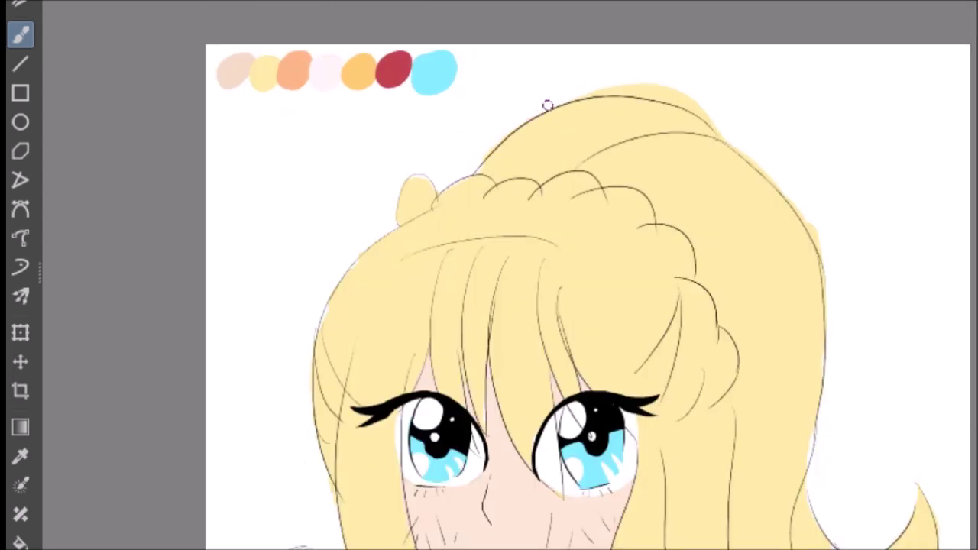
- Remove the yellow spill along the outer outline at the top of the ponytail
{"action": "mouse_move", "coordinate": [547, 104]}
{"action": "left_mouse_down"}
{"action": "mouse_move", "coordinate": [656, 83]}
{"action": "mouse_move", "coordinate": [803, 222]}
{"action": "left_mouse_up"}
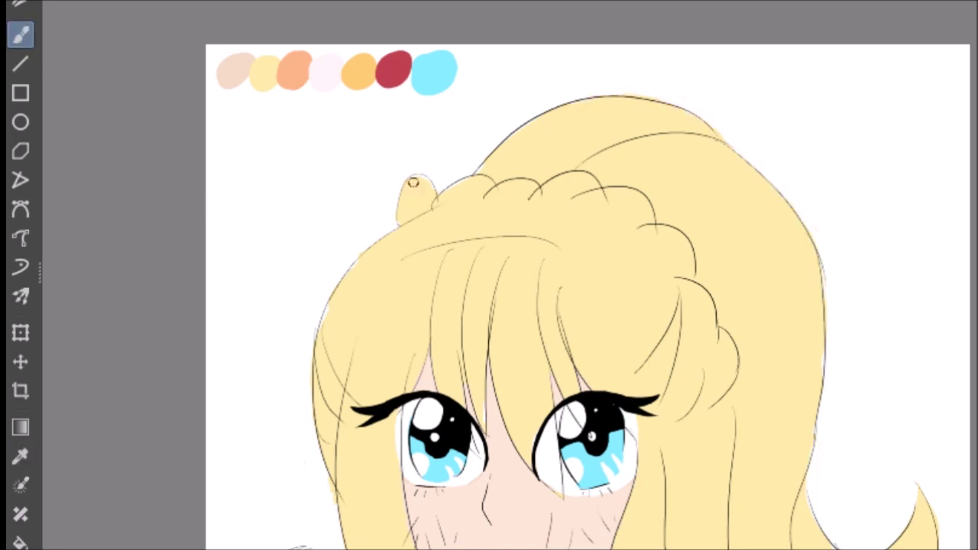
{"action": "scroll", "coordinate": [413, 184], "scroll_direction": "down", "scroll_amount": 5}
{"action": "scroll", "coordinate": [399, 61], "scroll_direction": "up", "scroll_amount": 5}
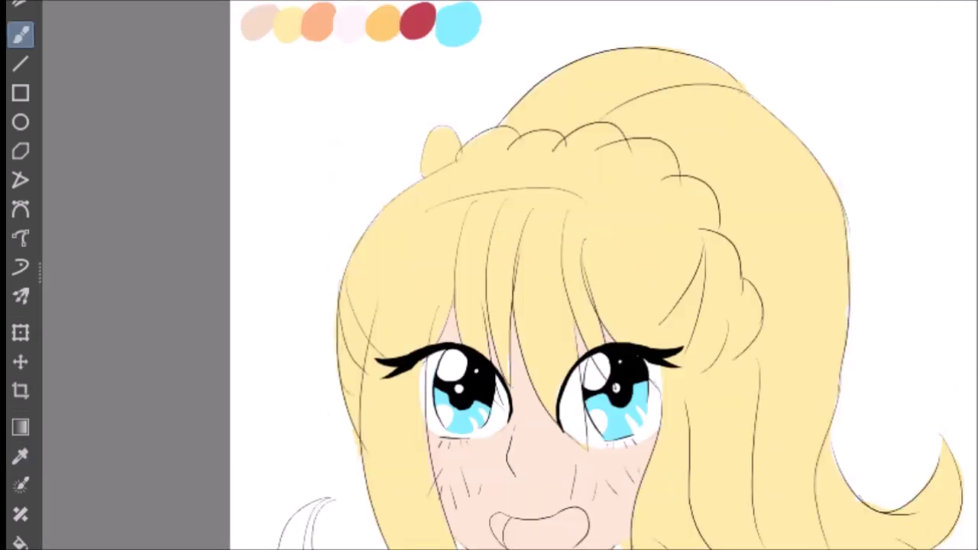
- Select the ponytail hair and the side strand, and softly shade their lower ends with the orange palette colour
{"action": "left_click", "coordinate": [323, 44], "text": "alt"}
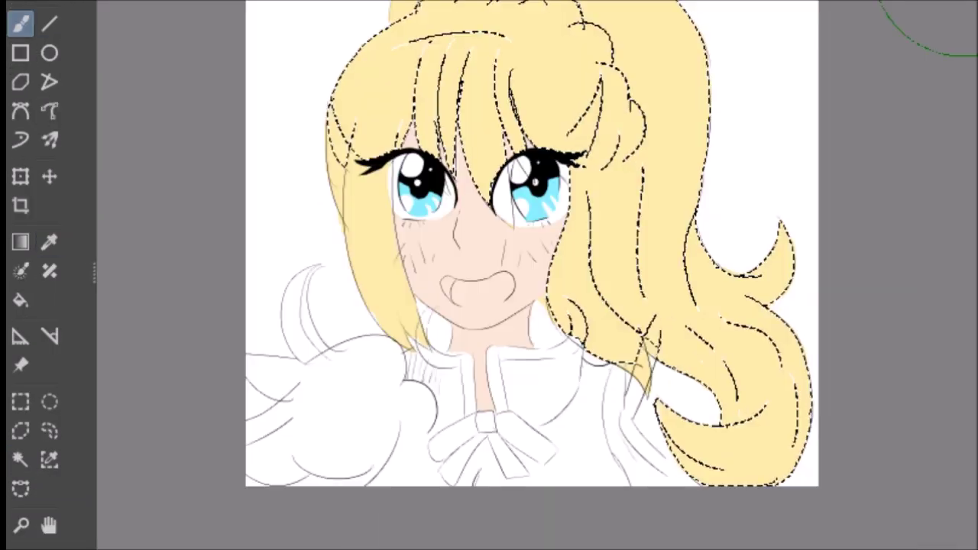
{"action": "mouse_move", "coordinate": [734, 458]}
{"action": "left_mouse_down"}
{"action": "mouse_move", "coordinate": [688, 328]}
{"action": "mouse_move", "coordinate": [764, 267]}
{"action": "left_mouse_up"}
{"action": "mouse_move", "coordinate": [673, 328]}
{"action": "left_mouse_down"}
{"action": "mouse_move", "coordinate": [721, 280]}
{"action": "mouse_move", "coordinate": [612, 321]}
{"action": "left_mouse_up"}
{"action": "left_click", "coordinate": [430, 328], "text": "alt"}
{"action": "left_click_drag", "start_coordinate": [397, 267], "coordinate": [350, 372]}
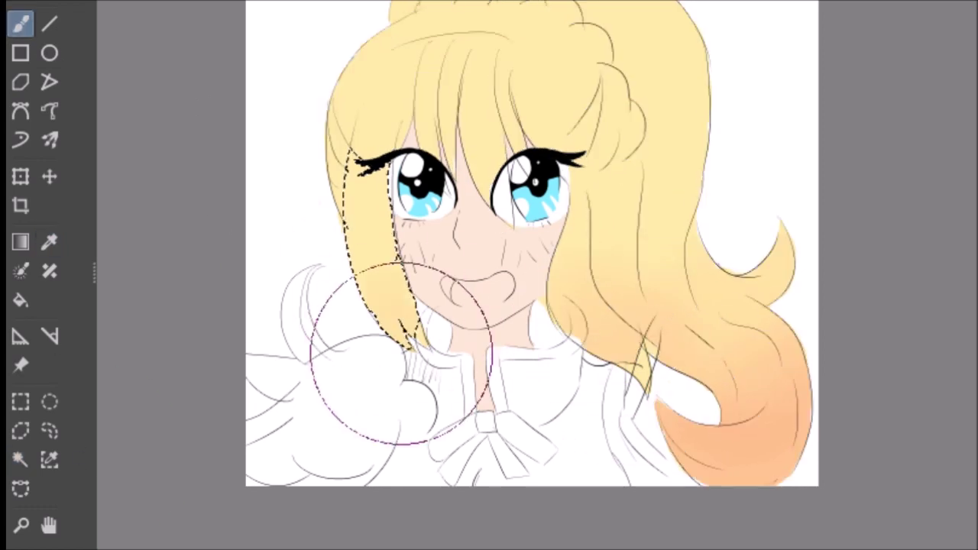
{"action": "key", "text": "ctrl+d"}
- Fill the dress with pale pink and paint golden-yellow trim along both sides of the collar
{"action": "left_click", "coordinate": [21, 53]}
{"action": "left_click", "coordinate": [20, 24]}
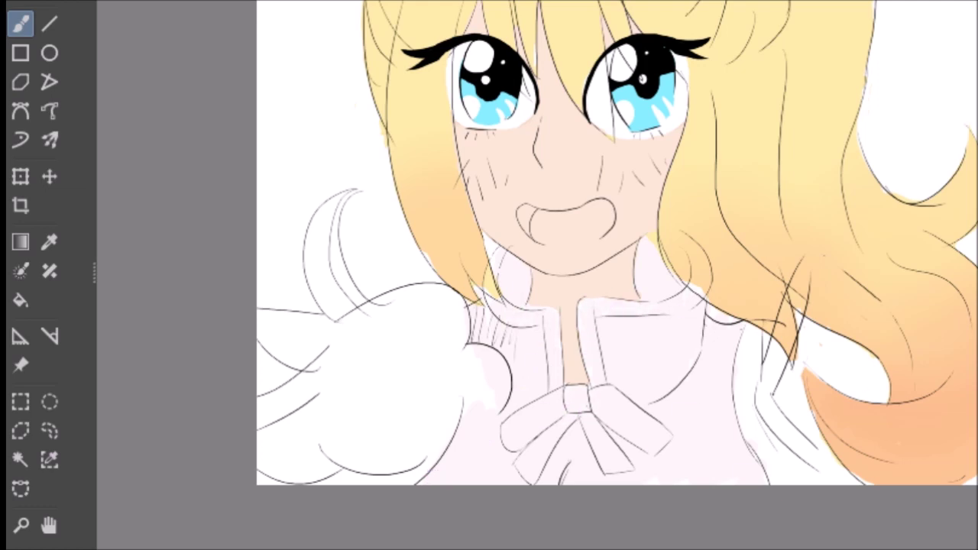
{"action": "scroll", "coordinate": [288, 201], "scroll_direction": "up", "scroll_amount": 5}
{"action": "key", "text": "i"}
{"action": "key", "text": "b"}
{"action": "scroll", "coordinate": [612, 275], "scroll_direction": "down", "scroll_amount": 6}
{"action": "mouse_move", "coordinate": [592, 215]}
{"action": "left_mouse_down"}
{"action": "mouse_move", "coordinate": [592, 302]}
{"action": "mouse_move", "coordinate": [704, 201]}
{"action": "left_mouse_up"}
{"action": "left_click_drag", "start_coordinate": [493, 161], "coordinate": [556, 294]}
- Paint a golden stripe down the sleeve edge near the hair curl, and cover it with a pale greyish-pink sleeve fill
{"action": "left_click_drag", "start_coordinate": [730, 233], "coordinate": [787, 393]}
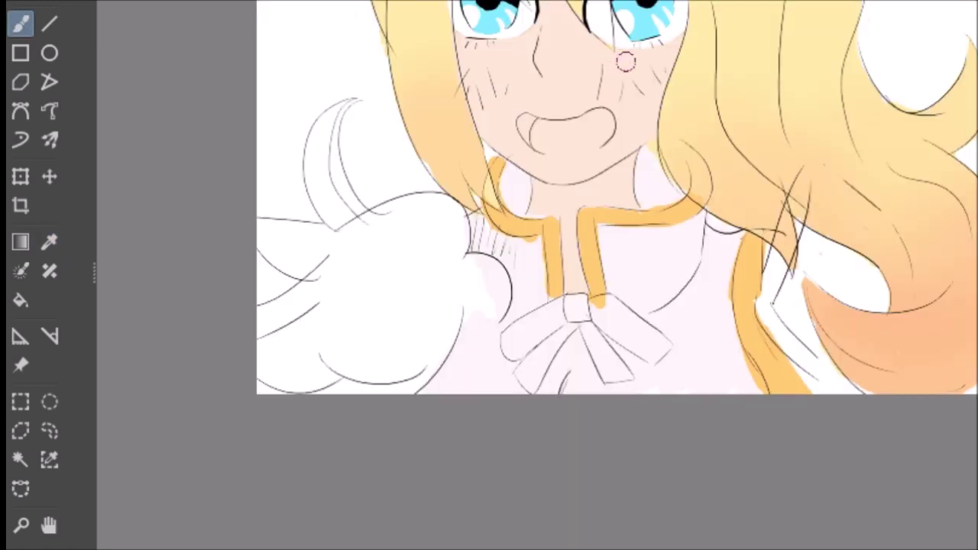
{"action": "left_click_drag", "start_coordinate": [742, 252], "coordinate": [800, 396]}
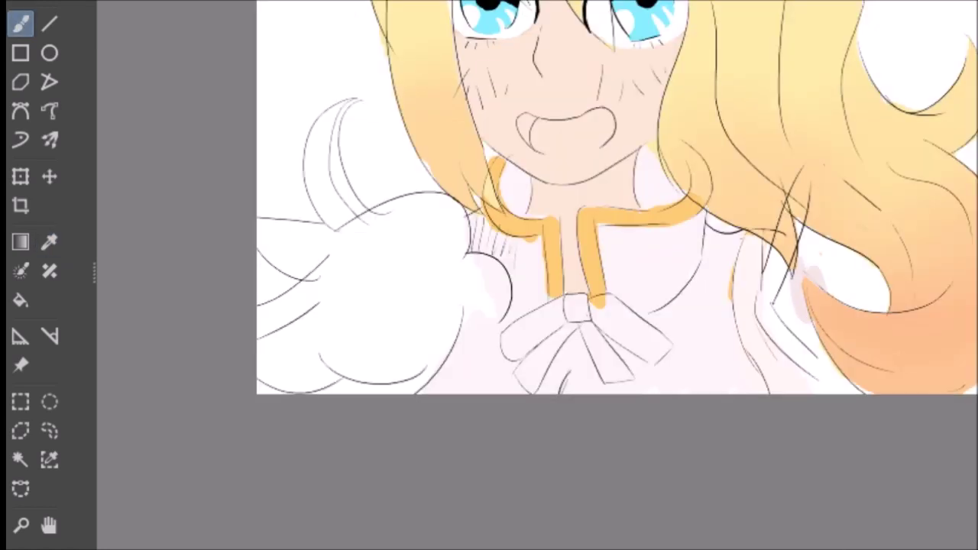
{"action": "mouse_move", "coordinate": [738, 237]}
{"action": "left_mouse_down"}
{"action": "mouse_move", "coordinate": [787, 390]}
{"action": "mouse_move", "coordinate": [813, 343]}
{"action": "mouse_move", "coordinate": [829, 366]}
{"action": "left_mouse_up"}
- Fill the bow at the neck with the dark red palette colour
{"action": "left_click", "coordinate": [338, 135]}
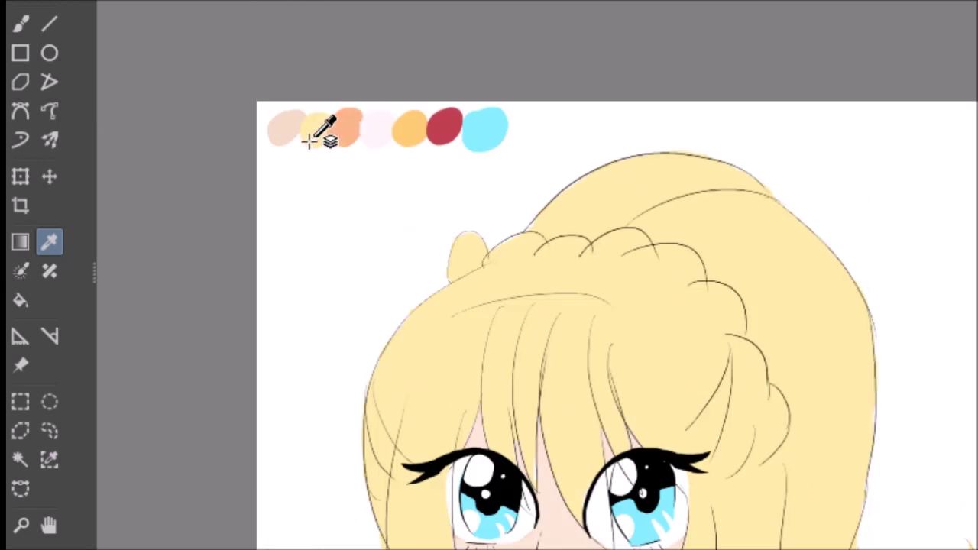
{"action": "mouse_move", "coordinate": [579, 282]}
{"action": "left_mouse_down"}
{"action": "mouse_move", "coordinate": [527, 330]}
{"action": "mouse_move", "coordinate": [510, 289]}
{"action": "mouse_move", "coordinate": [658, 309]}
{"action": "left_mouse_up"}
{"action": "left_click_drag", "start_coordinate": [603, 260], "coordinate": [658, 300]}
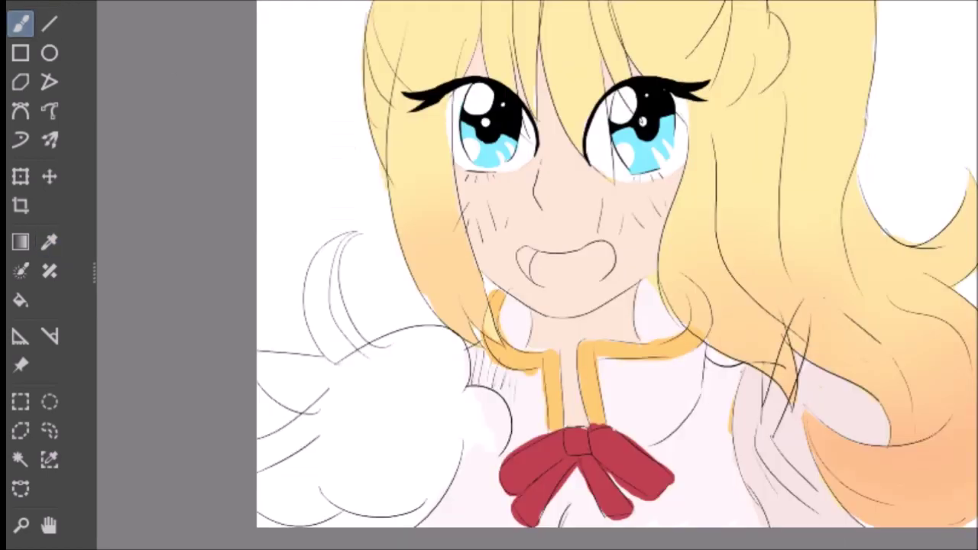
- Fill the fluffy sleeve and the curved shape above it with pale pinkish white
{"action": "left_click_drag", "start_coordinate": [336, 379], "coordinate": [459, 504]}
{"action": "mouse_move", "coordinate": [329, 252]}
{"action": "left_mouse_down"}
{"action": "mouse_move", "coordinate": [432, 453]}
{"action": "mouse_move", "coordinate": [436, 351]}
{"action": "mouse_move", "coordinate": [276, 385]}
{"action": "mouse_move", "coordinate": [262, 451]}
{"action": "mouse_move", "coordinate": [395, 517]}
{"action": "left_mouse_up"}
{"action": "scroll", "coordinate": [395, 517], "scroll_direction": "down", "scroll_amount": 3}
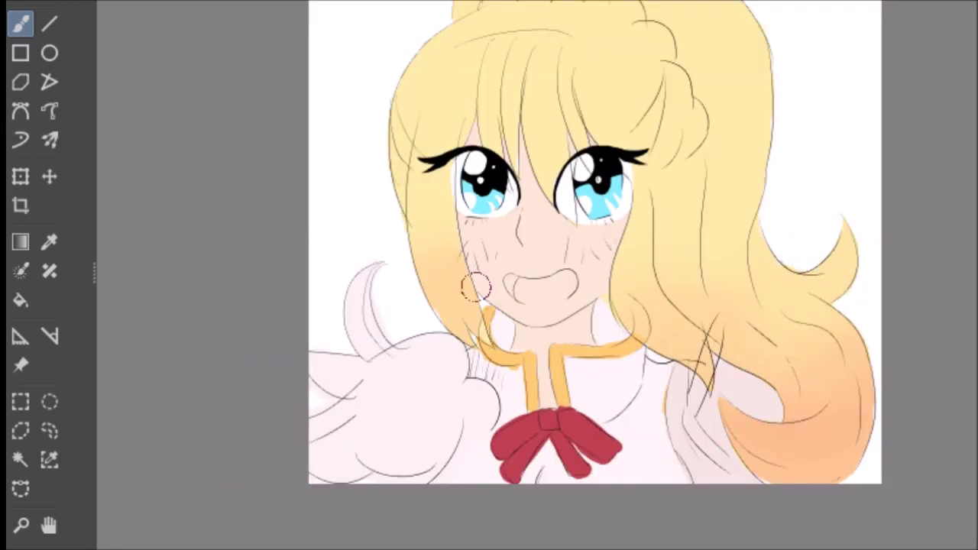
- Tidy the edges of the golden collar trim by painting over its spill with the pale dress colour
{"action": "scroll", "coordinate": [428, 357], "scroll_direction": "up", "scroll_amount": 5}
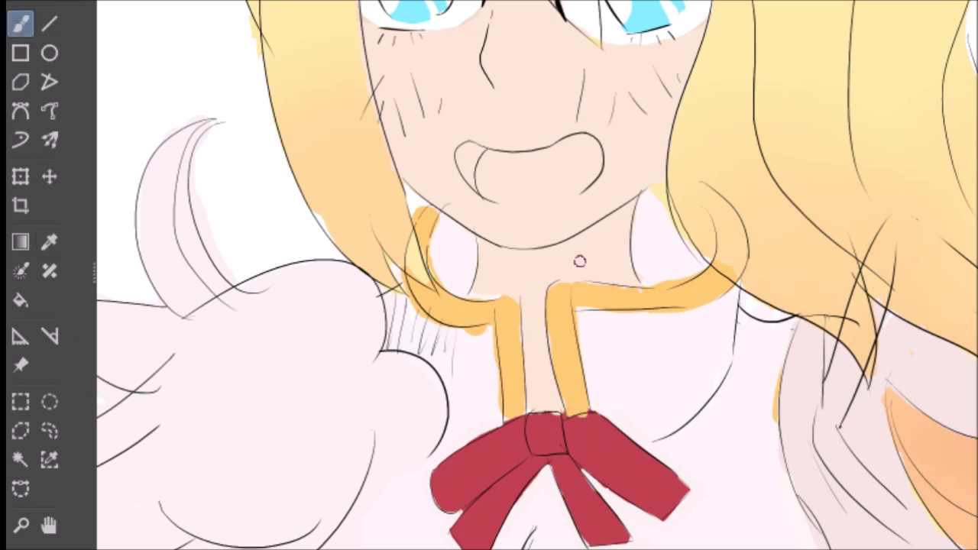
{"action": "left_click", "coordinate": [135, 163], "text": "alt"}
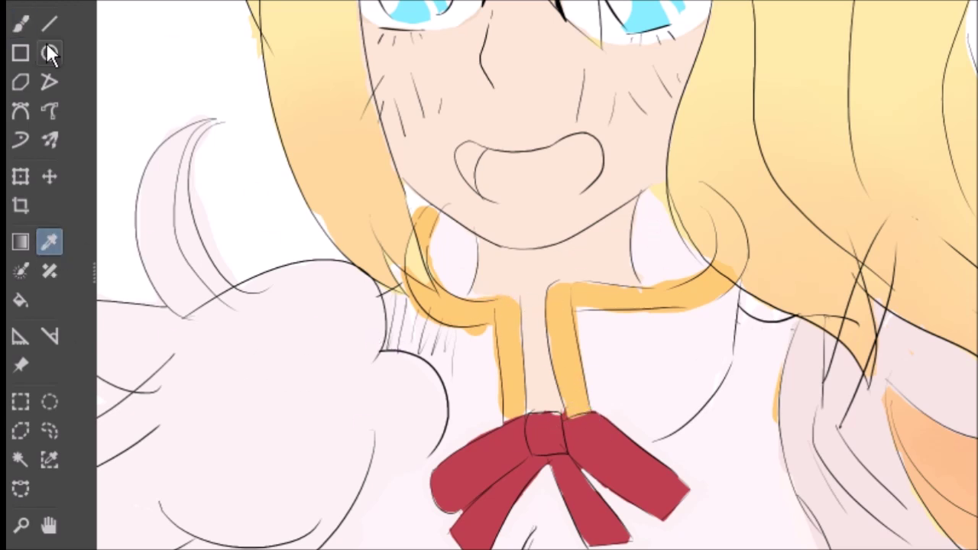
{"action": "left_click", "coordinate": [434, 313], "text": "alt"}
{"action": "left_click_drag", "start_coordinate": [433, 313], "coordinate": [430, 253]}
{"action": "left_click_drag", "start_coordinate": [620, 315], "coordinate": [722, 294]}
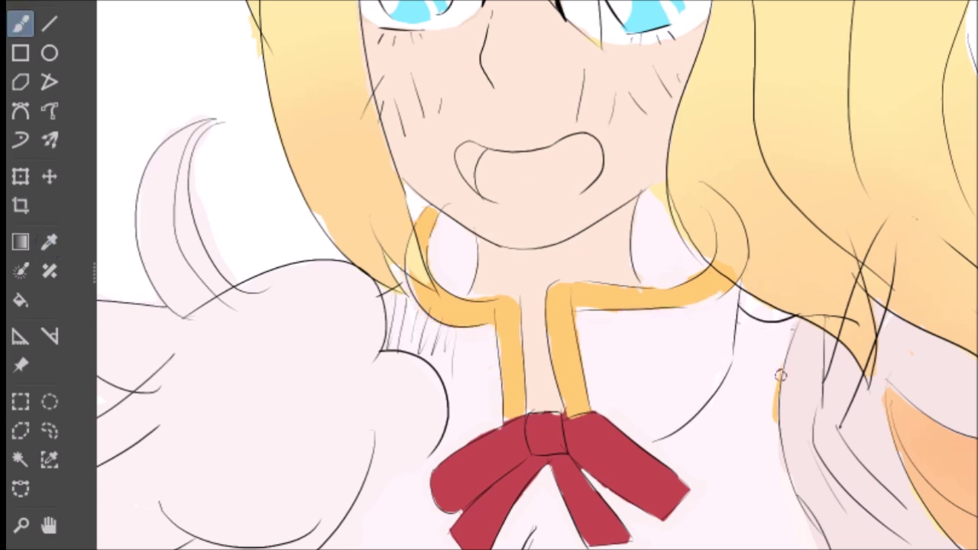
{"action": "scroll", "coordinate": [158, 166], "scroll_direction": "down", "scroll_amount": 5}
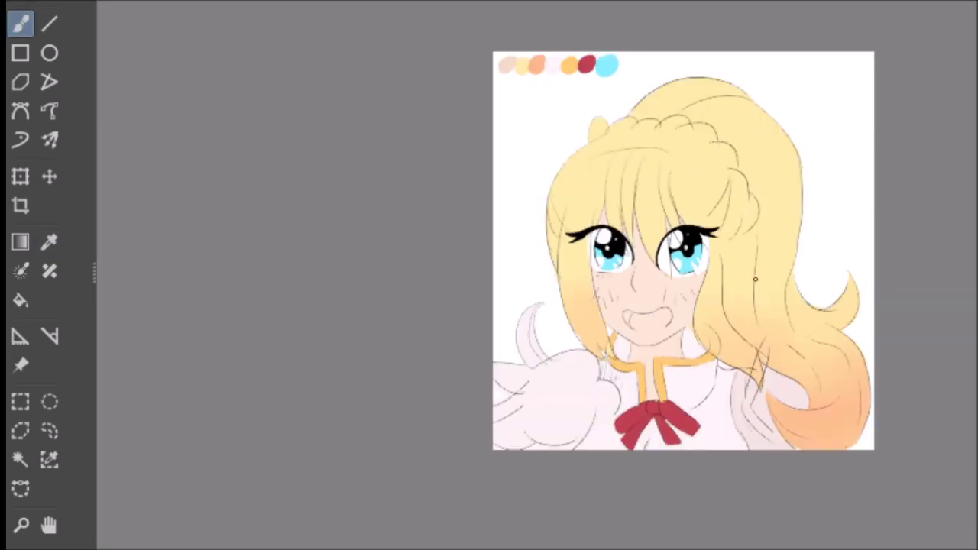
- Sample the colour from the reference image and paint a red X-shaped hair clip beside each eye
{"action": "key", "text": "ctrl+Tab"}
{"action": "key", "text": "i"}
{"action": "key", "text": "ctrl+Tab"}
{"action": "scroll", "coordinate": [468, 511], "scroll_direction": "up", "scroll_amount": 3}
{"action": "key", "text": "b"}
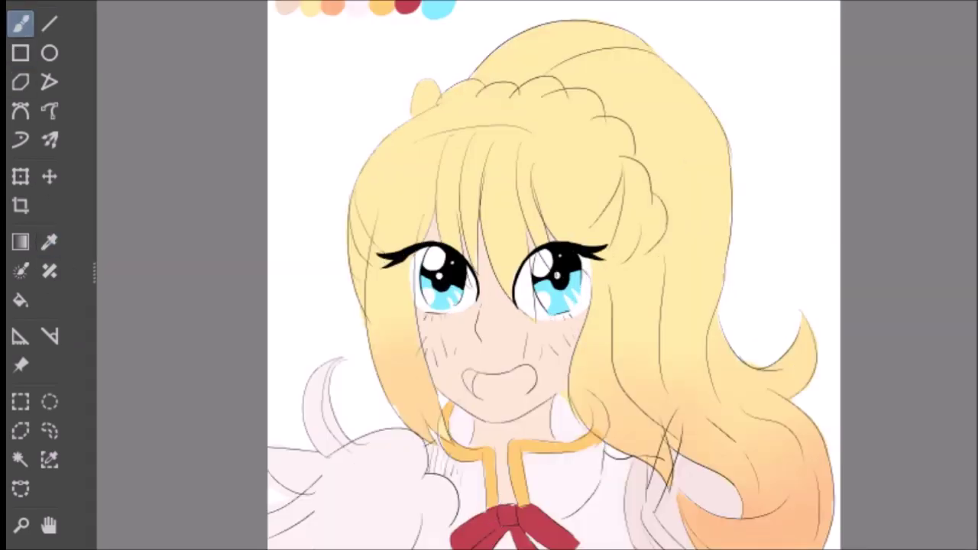
{"action": "key", "text": "ctrl+Tab"}
{"action": "key", "text": "i"}
{"action": "left_click", "coordinate": [581, 298]}
{"action": "key", "text": "ctrl+Tab"}
{"action": "key", "text": "b"}
{"action": "left_click_drag", "start_coordinate": [368, 246], "coordinate": [411, 284]}
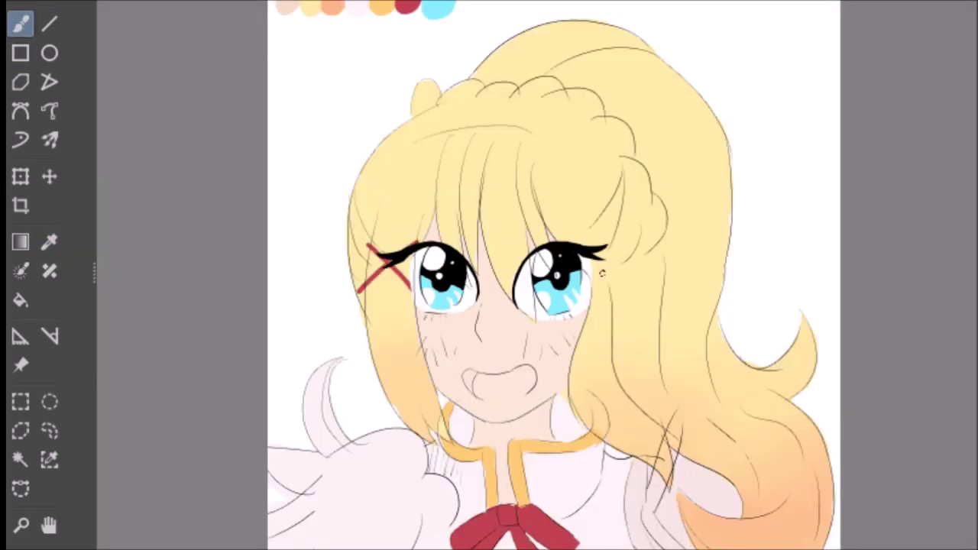
{"action": "left_click", "coordinate": [49, 242]}
{"action": "key", "text": "b"}
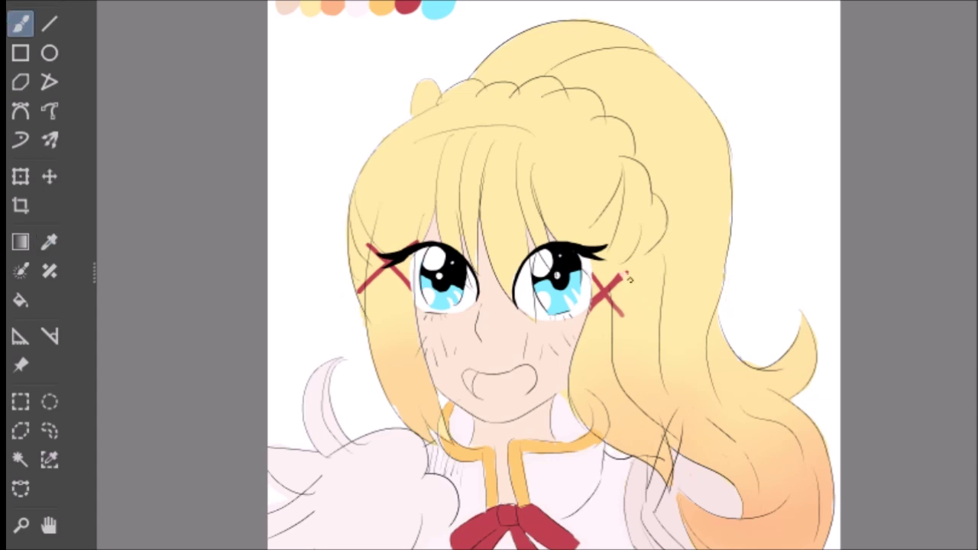
- Fill the open mouth with pale lilac and its small corner section with a darker violet
{"action": "scroll", "coordinate": [430, 454], "scroll_direction": "up", "scroll_amount": 6}
{"action": "key", "text": "i"}
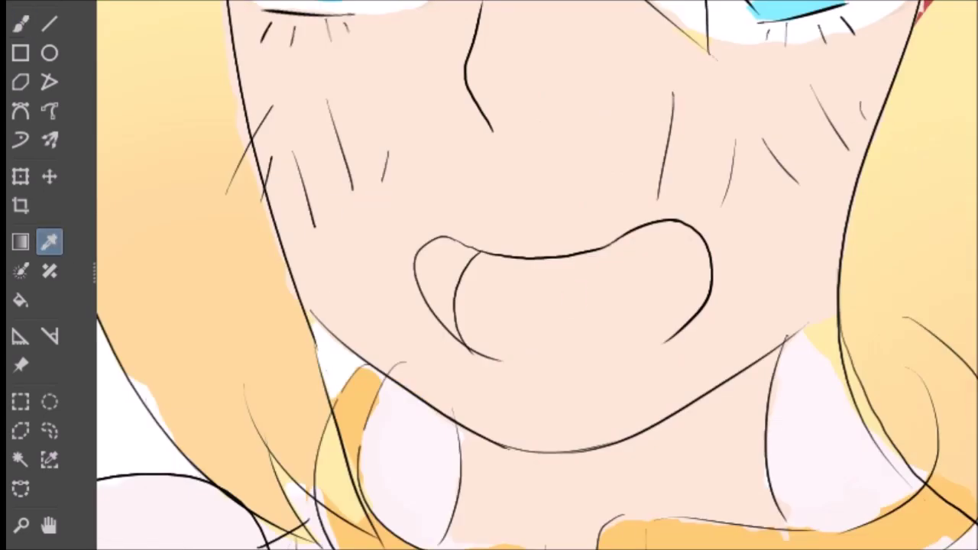
{"action": "key", "text": "b"}
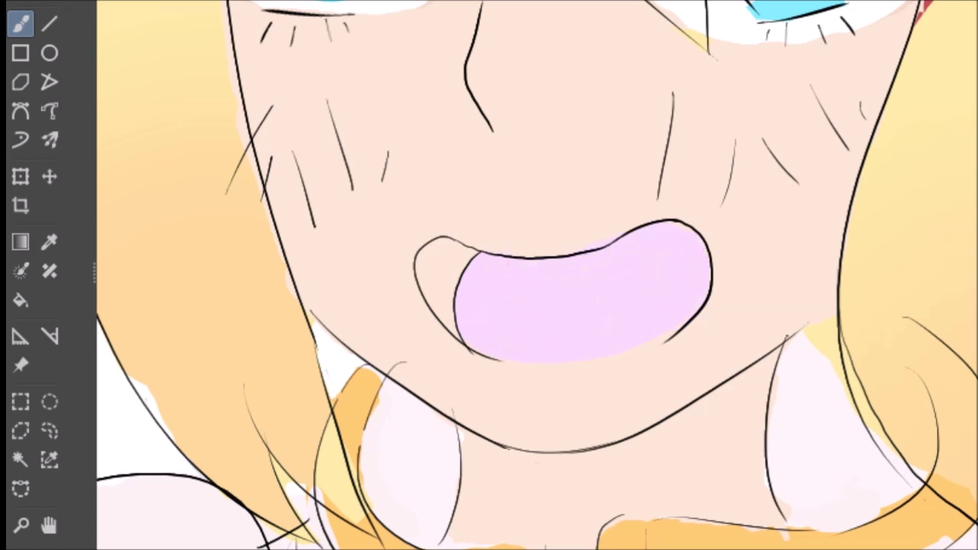
{"action": "left_click_drag", "start_coordinate": [425, 252], "coordinate": [482, 327]}
{"action": "scroll", "coordinate": [651, 535], "scroll_direction": "down", "scroll_amount": 6}
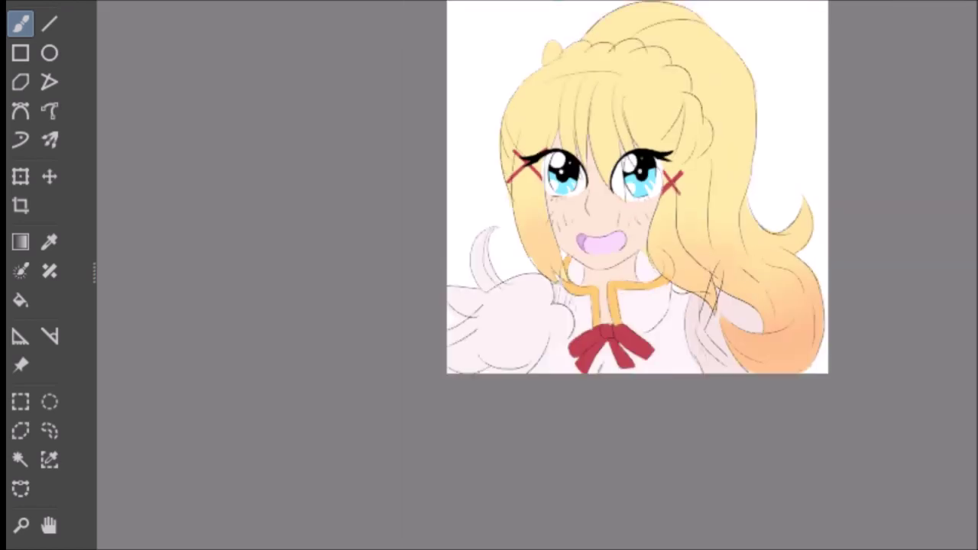
- Sample the pink from the reference character's mouth and repaint the large part of the open mouth with it
{"action": "key", "text": "ctrl+Tab"}
{"action": "key", "text": "i"}
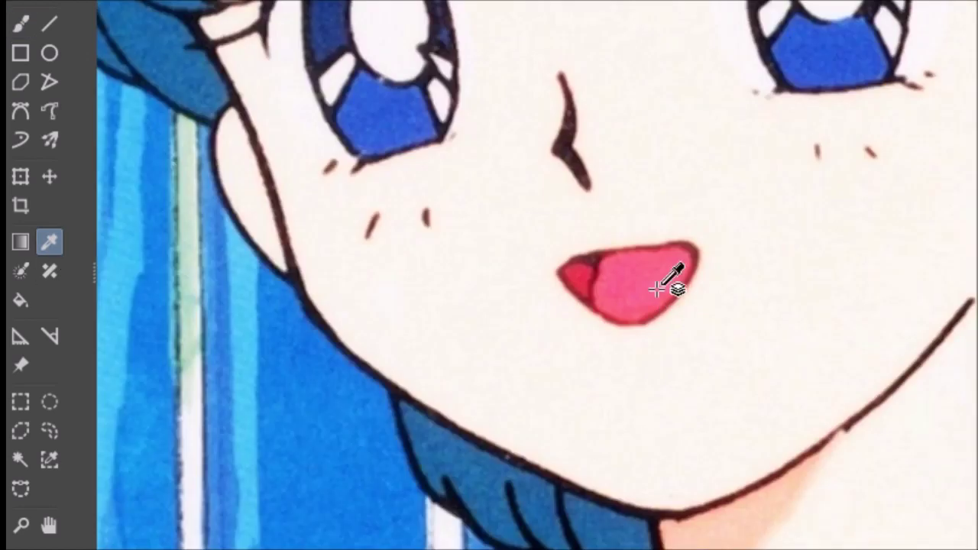
{"action": "left_click", "coordinate": [666, 273]}
{"action": "key", "text": "b"}
{"action": "key", "text": "ctrl+Tab"}
{"action": "scroll", "coordinate": [604, 243], "scroll_direction": "up", "scroll_amount": 6}
{"action": "left_click_drag", "start_coordinate": [428, 245], "coordinate": [581, 184]}
{"action": "mouse_move", "coordinate": [481, 193]}
{"action": "left_mouse_down"}
{"action": "mouse_move", "coordinate": [489, 233]}
{"action": "mouse_move", "coordinate": [580, 199]}
{"action": "left_mouse_up"}
- Sample the red from the reference character's mouth and paint the small corner section of the mouth with it
{"action": "key", "text": "ctrl+Tab"}
{"action": "key", "text": "i"}
{"action": "left_click", "coordinate": [650, 290]}
{"action": "key", "text": "ctrl+Tab"}
{"action": "key", "text": "b"}
{"action": "mouse_move", "coordinate": [402, 191]}
{"action": "left_mouse_down"}
{"action": "mouse_move", "coordinate": [413, 239]}
{"action": "mouse_move", "coordinate": [413, 191]}
{"action": "left_mouse_up"}
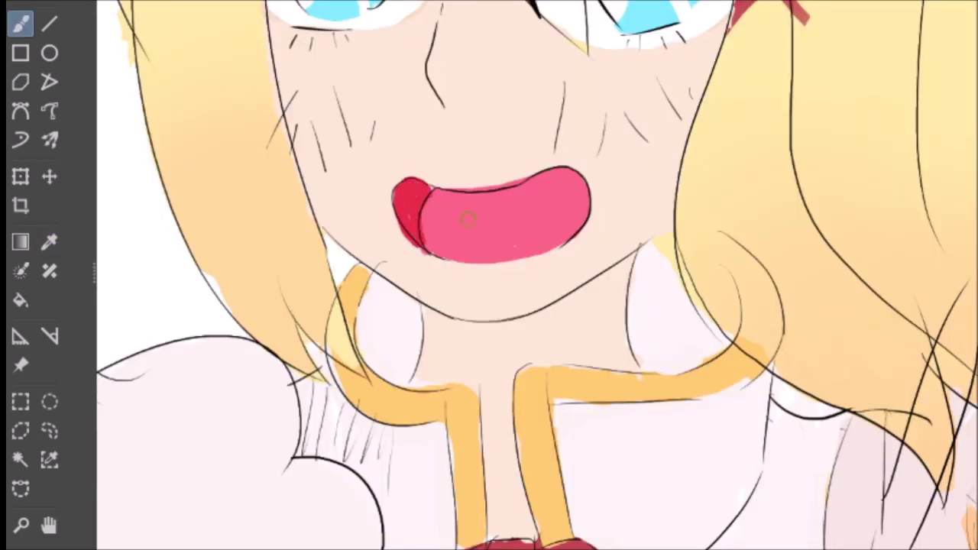
- Sample a dark brown from the reference image and paint the upper part of the mouth's small corner section with it
{"action": "scroll", "coordinate": [489, 275], "scroll_direction": "down", "scroll_amount": 6}
{"action": "key", "text": "ctrl+Tab"}
{"action": "key", "text": "i"}
{"action": "left_click", "coordinate": [607, 258]}
{"action": "key", "text": "ctrl+Tab"}
{"action": "key", "text": "b"}
{"action": "scroll", "coordinate": [524, 275], "scroll_direction": "up", "scroll_amount": 4}
{"action": "scroll", "coordinate": [526, 277], "scroll_direction": "up", "scroll_amount": 4}
{"action": "left_click_drag", "start_coordinate": [502, 190], "coordinate": [447, 172]}
{"action": "scroll", "coordinate": [471, 303], "scroll_direction": "down", "scroll_amount": 7}
{"action": "scroll", "coordinate": [522, 91], "scroll_direction": "up", "scroll_amount": 2}
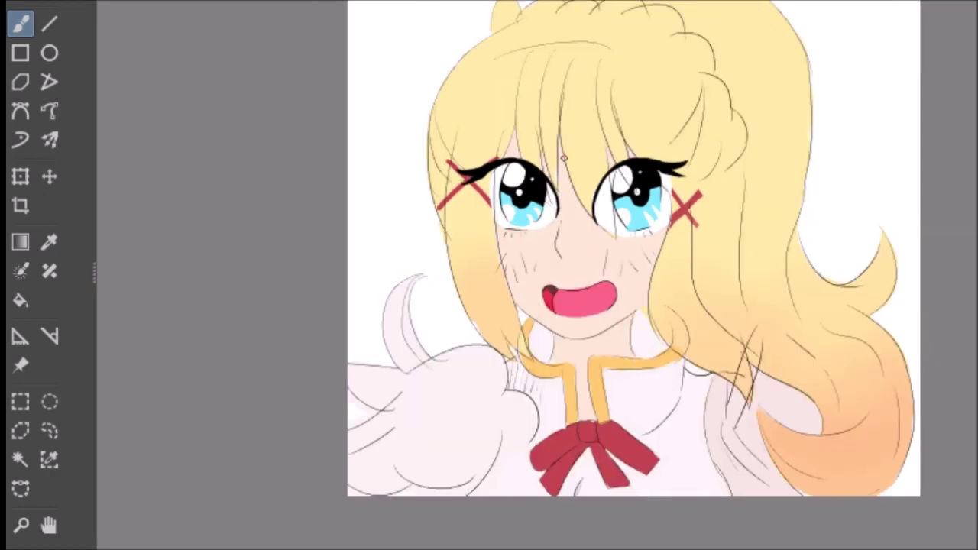
- Touch up the edges of the red bow and its tails, sampling the neighbouring colours from the drawing
{"action": "scroll", "coordinate": [731, 271], "scroll_direction": "down", "scroll_amount": 2}
{"action": "scroll", "coordinate": [730, 272], "scroll_direction": "up", "scroll_amount": 7}
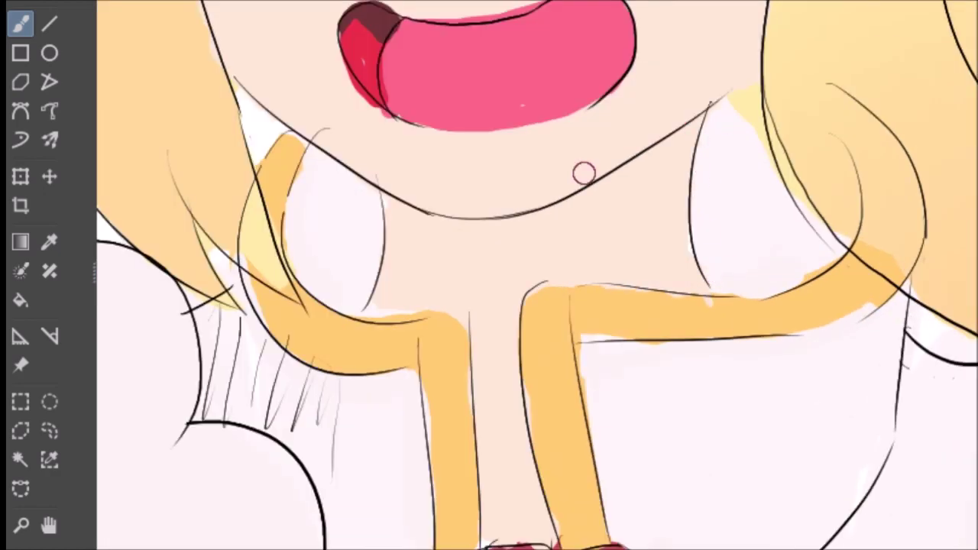
{"action": "scroll", "coordinate": [584, 173], "scroll_direction": "up", "scroll_amount": 5}
{"action": "scroll", "coordinate": [584, 174], "scroll_direction": "down", "scroll_amount": 15}
{"action": "key", "text": "i"}
{"action": "key", "text": "b"}
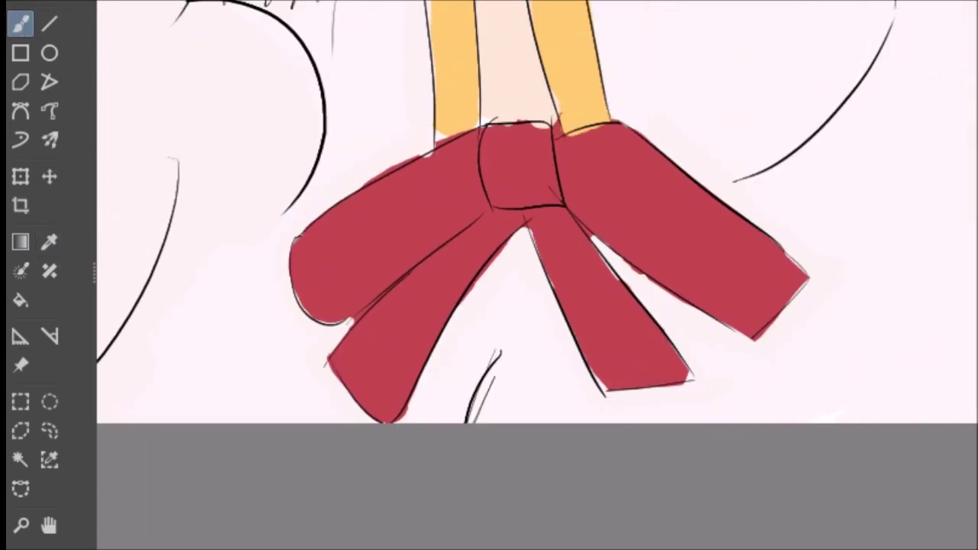
{"action": "scroll", "coordinate": [358, 205], "scroll_direction": "up", "scroll_amount": 3}
{"action": "key", "text": "i"}
{"action": "key", "text": "b"}
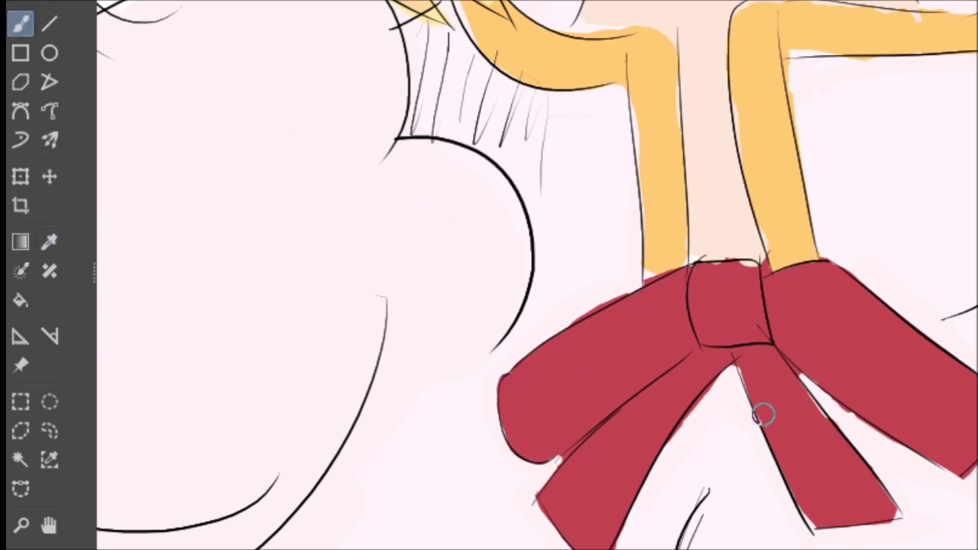
{"action": "key", "text": "i"}
{"action": "key", "text": "b"}
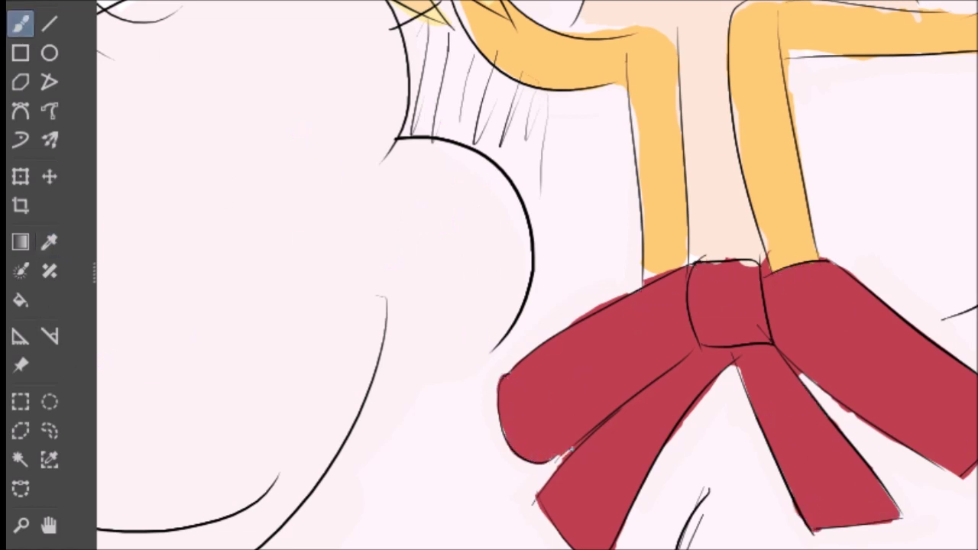
- Clean up the gap beside the bow's loop and extend the golden collar trim down to the bow
{"action": "key", "text": "i"}
{"action": "key", "text": "b"}
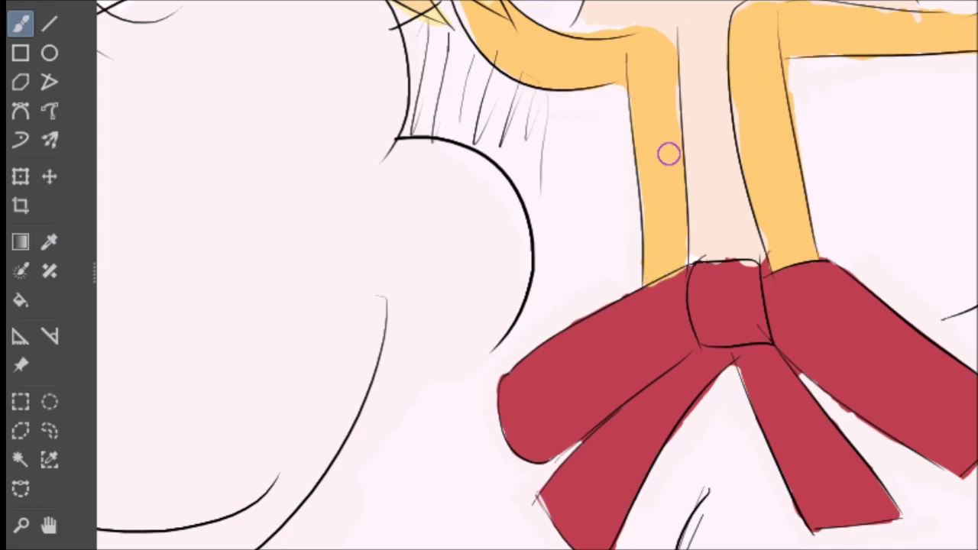
{"action": "key", "text": "i"}
{"action": "key", "text": "b"}
{"action": "scroll", "coordinate": [497, 149], "scroll_direction": "down", "scroll_amount": 5}
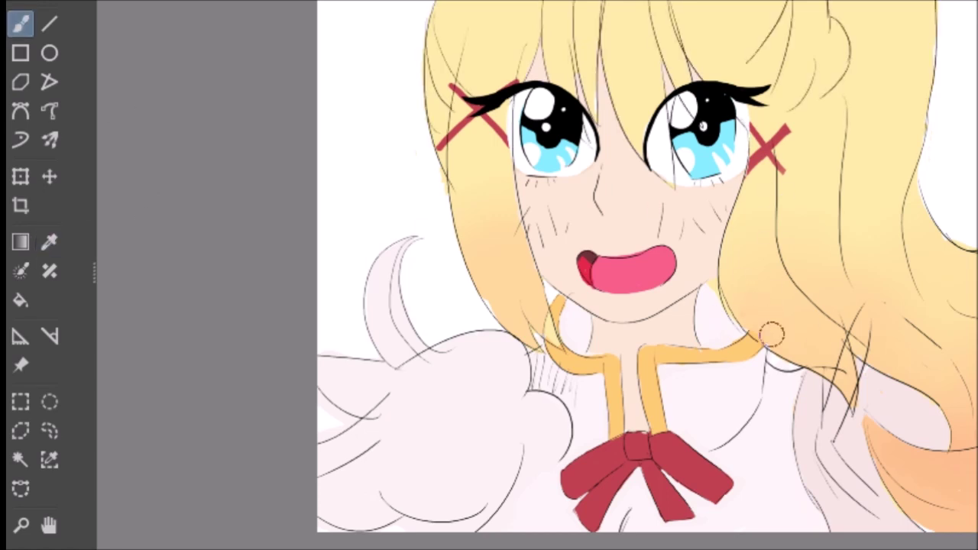
- Paint translucent shadows under the fringe and across the eyes and nose on Layer 21 at 31% opacity
{"action": "scroll", "coordinate": [773, 334], "scroll_direction": "down", "scroll_amount": 3}
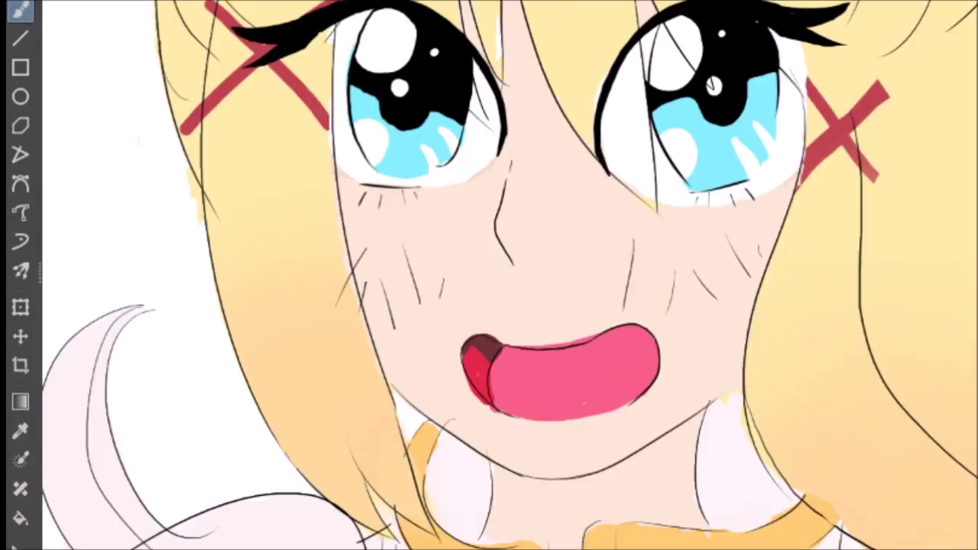
{"action": "key", "text": "Tab"}
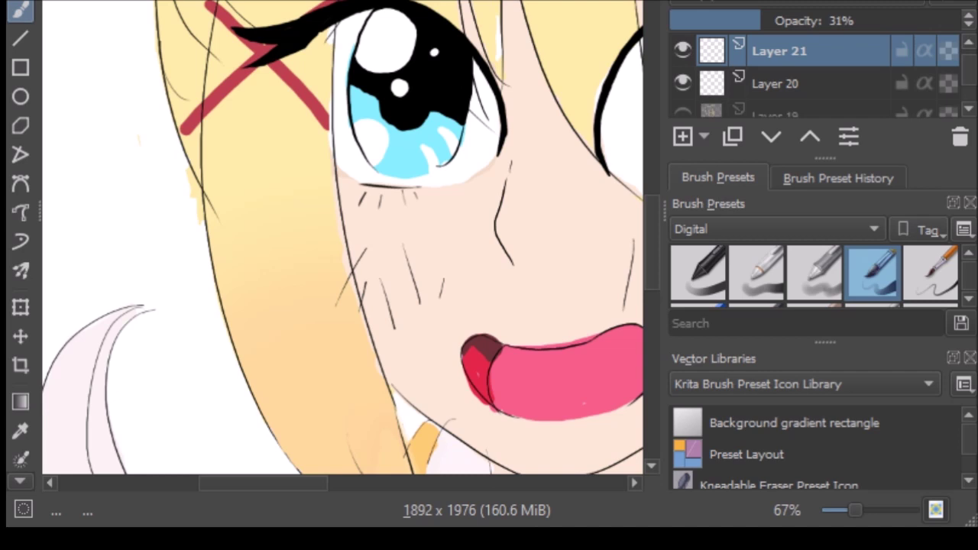
{"action": "key", "text": "minus"}
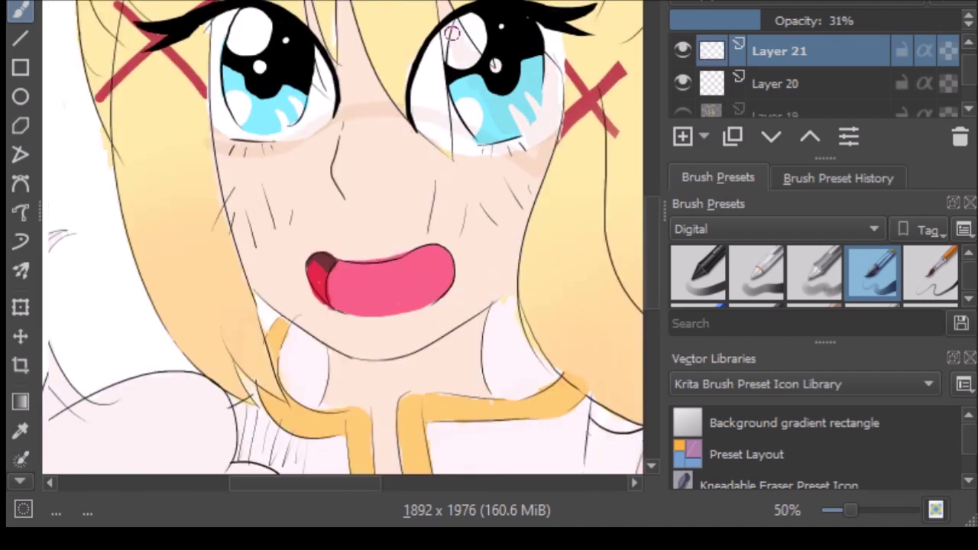
{"action": "mouse_move", "coordinate": [452, 32]}
{"action": "left_mouse_down"}
{"action": "mouse_move", "coordinate": [366, 77]}
{"action": "mouse_move", "coordinate": [324, 73]}
{"action": "left_mouse_up"}
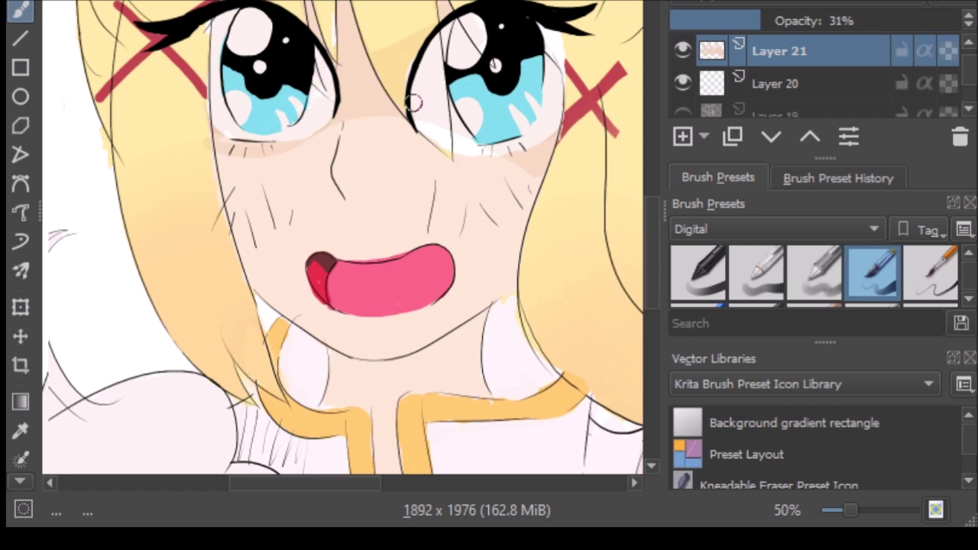
{"action": "key", "text": "minus"}
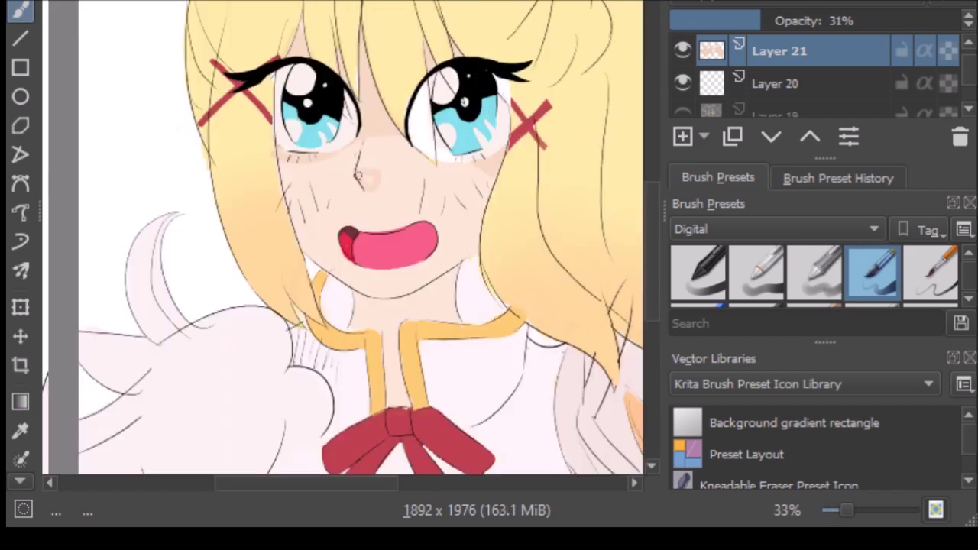
- Shade the side of the face and the neck below the chin with the translucent skin shadow
{"action": "scroll", "coordinate": [442, 117], "scroll_direction": "down", "scroll_amount": 3}
{"action": "mouse_move", "coordinate": [457, 66]}
{"action": "left_mouse_down"}
{"action": "mouse_move", "coordinate": [392, 151]}
{"action": "mouse_move", "coordinate": [387, 209]}
{"action": "mouse_move", "coordinate": [481, 30]}
{"action": "mouse_move", "coordinate": [415, 147]}
{"action": "mouse_move", "coordinate": [451, 133]}
{"action": "left_mouse_up"}
{"action": "scroll", "coordinate": [646, 227], "scroll_direction": "up", "scroll_amount": 2}
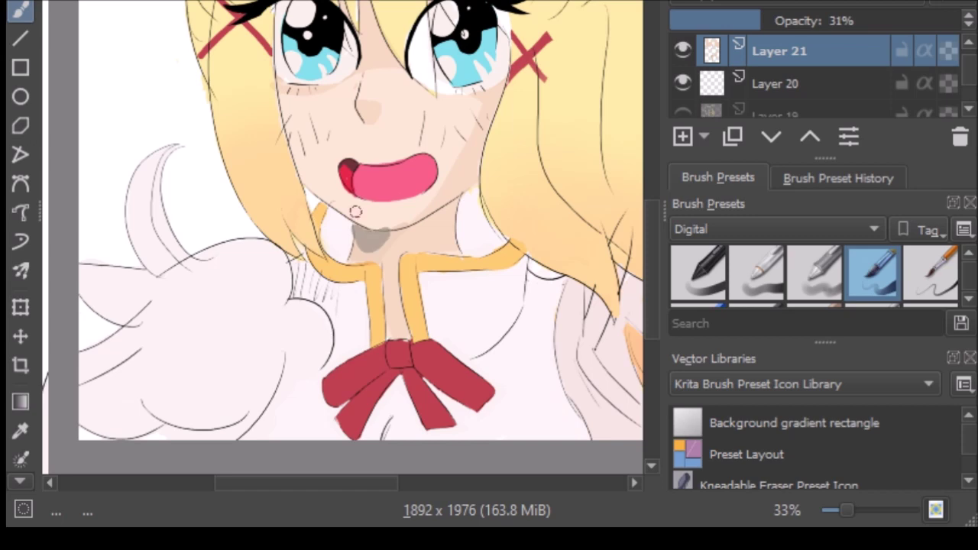
- Raise the layer opacity and paint a solid dark grey patch on the neck just under the chin
{"action": "left_click", "coordinate": [884, 22]}
{"action": "key", "text": "Tab"}
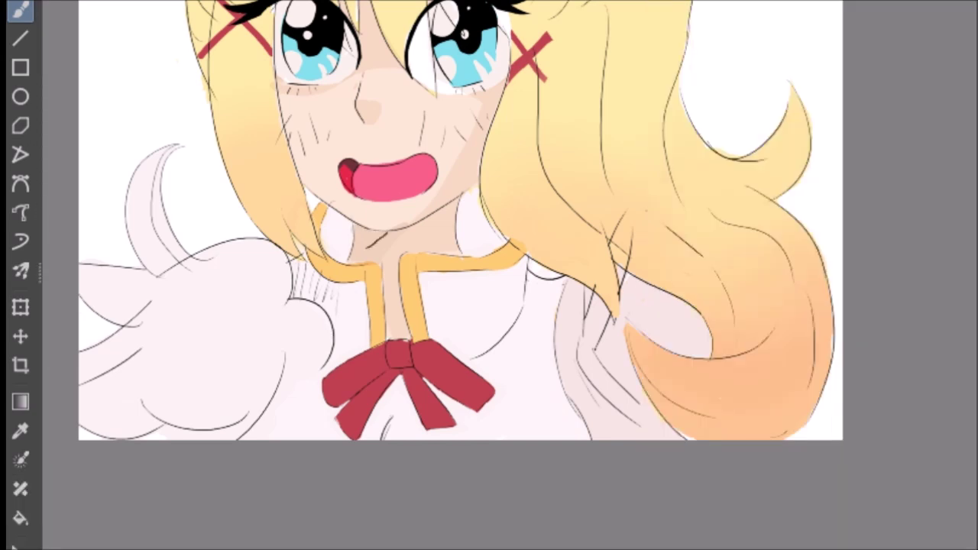
{"action": "scroll", "coordinate": [367, 252], "scroll_direction": "up", "scroll_amount": 5}
{"action": "mouse_move", "coordinate": [535, 384]}
{"action": "left_mouse_down"}
{"action": "mouse_move", "coordinate": [586, 444]}
{"action": "mouse_move", "coordinate": [433, 284]}
{"action": "mouse_move", "coordinate": [549, 466]}
{"action": "mouse_move", "coordinate": [461, 332]}
{"action": "mouse_move", "coordinate": [605, 372]}
{"action": "mouse_move", "coordinate": [482, 275]}
{"action": "mouse_move", "coordinate": [742, 326]}
{"action": "left_mouse_up"}
{"action": "scroll", "coordinate": [741, 326], "scroll_direction": "down", "scroll_amount": 6}
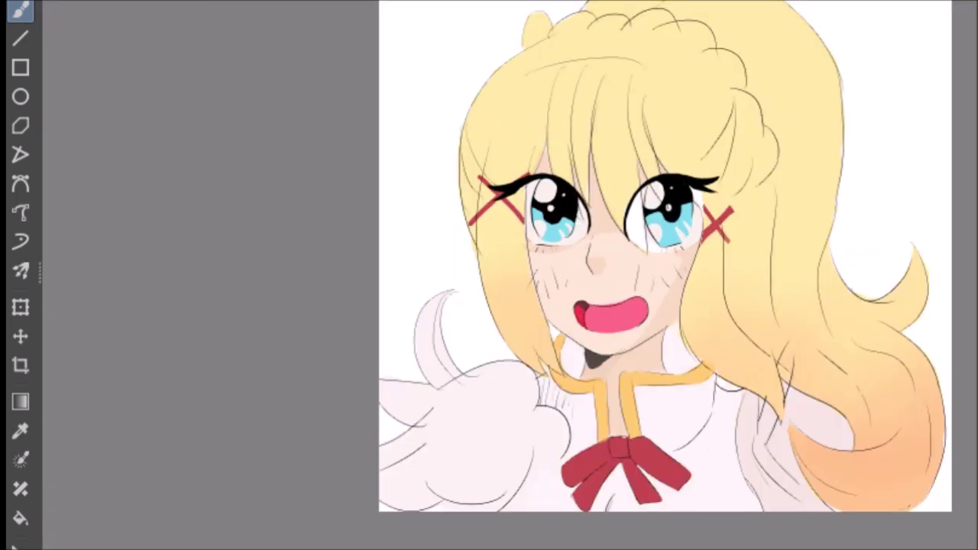
- Sample the hair colour and shade the swept fringe, the hair beside the braid and the ponytail curl at 39% layer opacity
{"action": "key", "text": "i"}
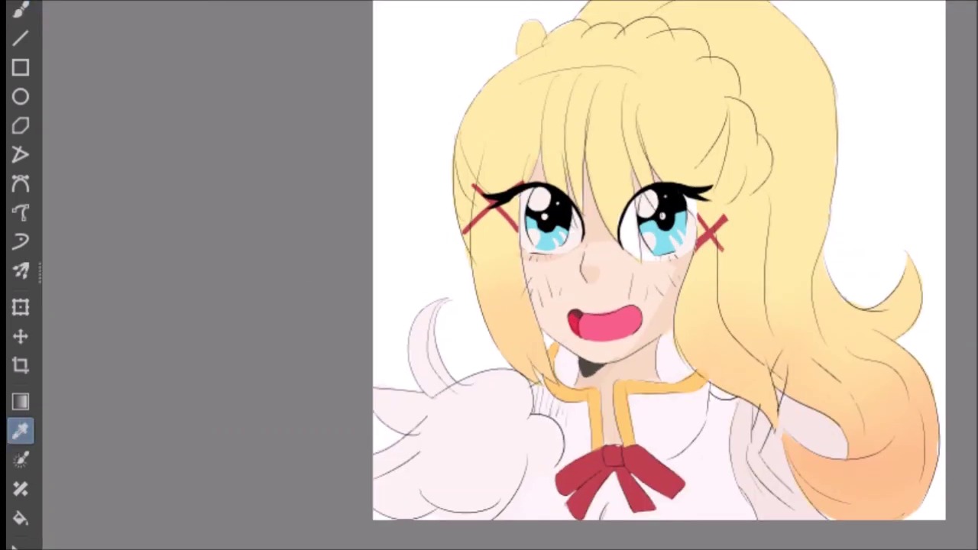
{"action": "key", "text": "p"}
{"action": "left_click_drag", "start_coordinate": [718, 9], "coordinate": [768, 95]}
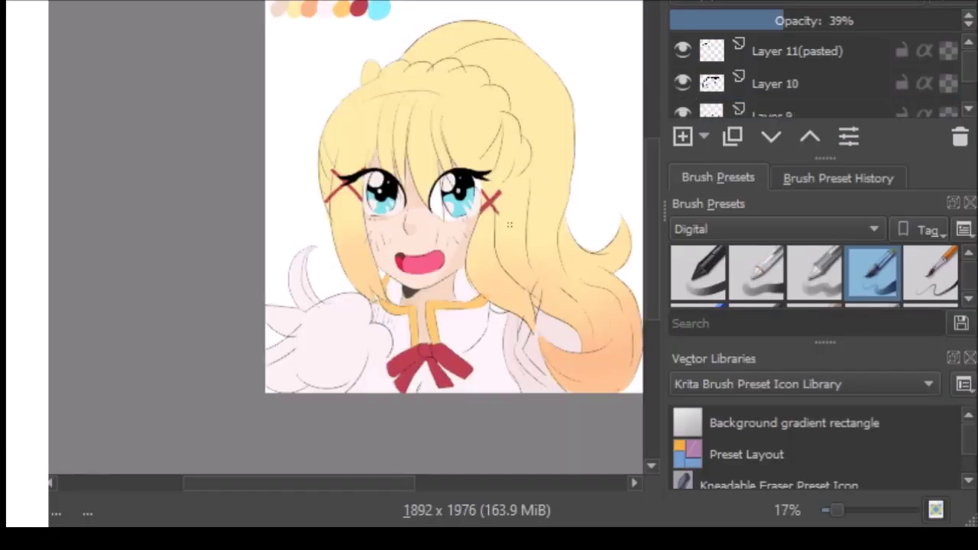
{"action": "scroll", "coordinate": [340, 253], "scroll_direction": "up", "scroll_amount": 2}
{"action": "left_click_drag", "start_coordinate": [398, 4], "coordinate": [317, 123]}
{"action": "mouse_move", "coordinate": [225, 161]}
{"action": "left_mouse_down"}
{"action": "mouse_move", "coordinate": [298, 237]}
{"action": "mouse_move", "coordinate": [302, 295]}
{"action": "left_mouse_up"}
{"action": "left_click_drag", "start_coordinate": [367, 187], "coordinate": [325, 256]}
{"action": "scroll", "coordinate": [488, 208], "scroll_direction": "down", "scroll_amount": 3}
{"action": "scroll", "coordinate": [488, 208], "scroll_direction": "down", "scroll_amount": 2}
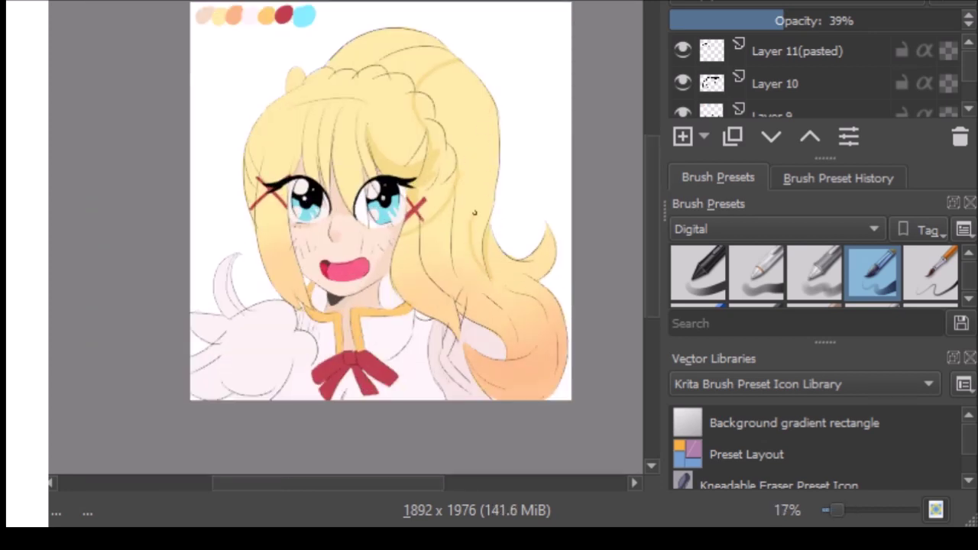
- Shade the braid, the hanging locks, the fringe strands and the crown of the ponytail in darker yellow
{"action": "scroll", "coordinate": [684, 87], "scroll_direction": "up", "scroll_amount": 5}
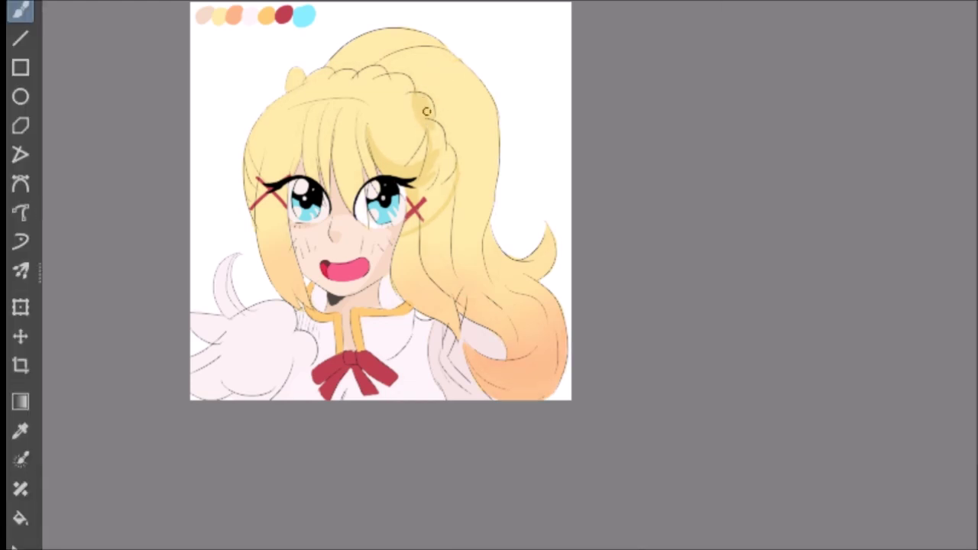
{"action": "mouse_move", "coordinate": [426, 112]}
{"action": "left_mouse_down"}
{"action": "mouse_move", "coordinate": [446, 163]}
{"action": "mouse_move", "coordinate": [438, 132]}
{"action": "mouse_move", "coordinate": [437, 186]}
{"action": "mouse_move", "coordinate": [406, 226]}
{"action": "mouse_move", "coordinate": [428, 176]}
{"action": "mouse_move", "coordinate": [414, 222]}
{"action": "mouse_move", "coordinate": [427, 262]}
{"action": "mouse_move", "coordinate": [460, 207]}
{"action": "mouse_move", "coordinate": [441, 208]}
{"action": "mouse_move", "coordinate": [514, 140]}
{"action": "mouse_move", "coordinate": [487, 228]}
{"action": "mouse_move", "coordinate": [493, 262]}
{"action": "mouse_move", "coordinate": [449, 265]}
{"action": "mouse_move", "coordinate": [434, 208]}
{"action": "mouse_move", "coordinate": [432, 245]}
{"action": "mouse_move", "coordinate": [455, 258]}
{"action": "left_mouse_up"}
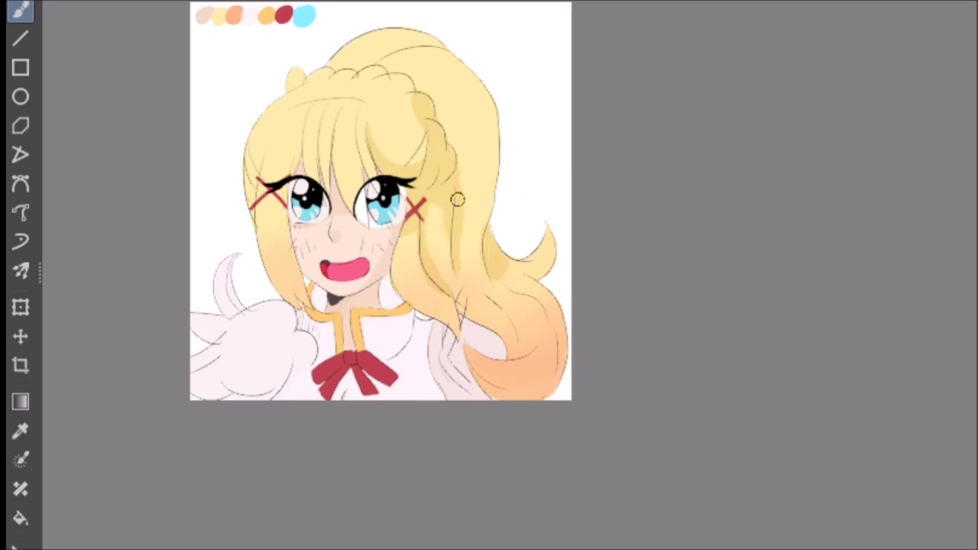
{"action": "mouse_move", "coordinate": [318, 131]}
{"action": "left_mouse_down"}
{"action": "mouse_move", "coordinate": [339, 182]}
{"action": "mouse_move", "coordinate": [306, 155]}
{"action": "mouse_move", "coordinate": [302, 137]}
{"action": "mouse_move", "coordinate": [272, 207]}
{"action": "mouse_move", "coordinate": [251, 208]}
{"action": "mouse_move", "coordinate": [311, 90]}
{"action": "mouse_move", "coordinate": [326, 94]}
{"action": "mouse_move", "coordinate": [334, 75]}
{"action": "mouse_move", "coordinate": [383, 72]}
{"action": "mouse_move", "coordinate": [320, 67]}
{"action": "mouse_move", "coordinate": [345, 68]}
{"action": "left_mouse_up"}
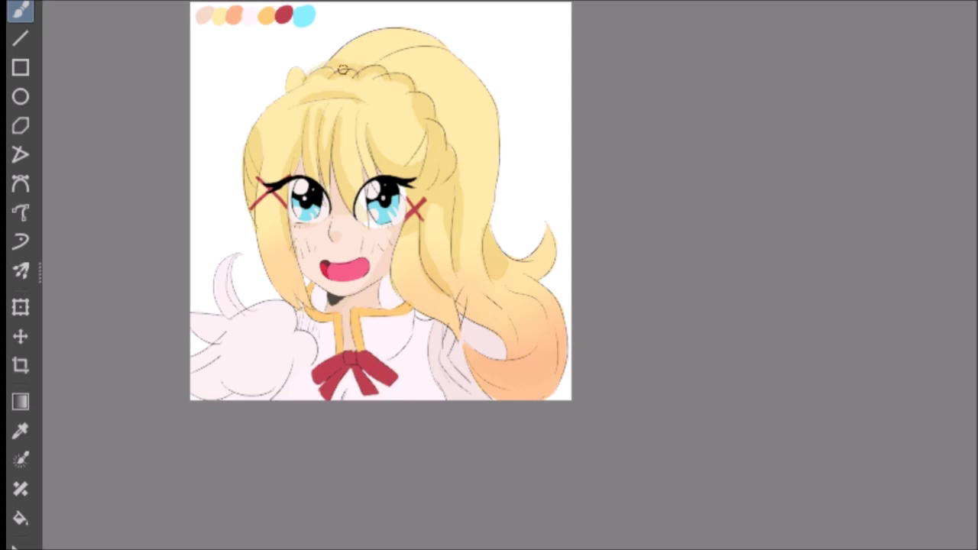
{"action": "mouse_move", "coordinate": [390, 43]}
{"action": "left_mouse_down"}
{"action": "mouse_move", "coordinate": [364, 54]}
{"action": "mouse_move", "coordinate": [428, 40]}
{"action": "left_mouse_up"}
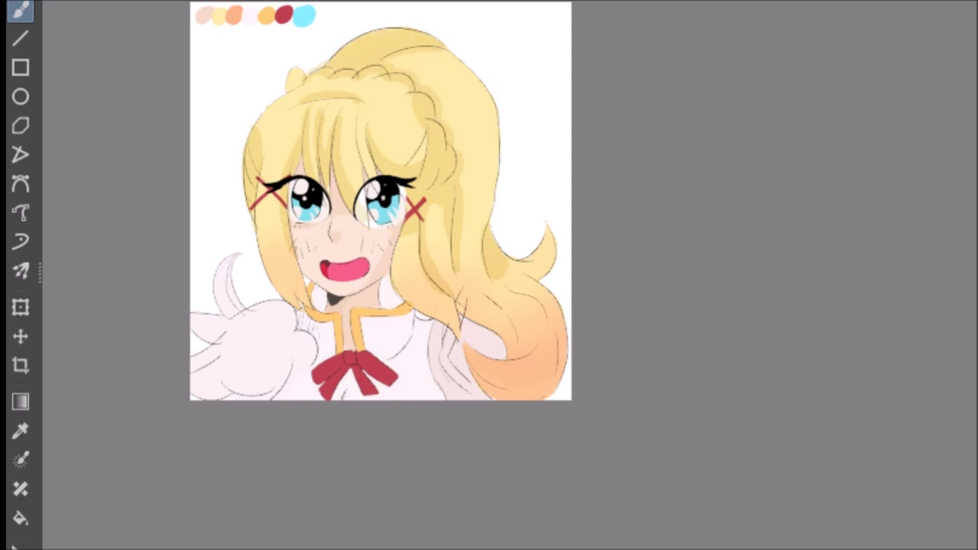
- Sample the orange of the hair tips and shade the ponytail's lower curl and the ends of the locks
{"action": "scroll", "coordinate": [370, 161], "scroll_direction": "down", "scroll_amount": 1}
{"action": "scroll", "coordinate": [426, 277], "scroll_direction": "up", "scroll_amount": 1}
{"action": "left_click", "coordinate": [20, 430]}
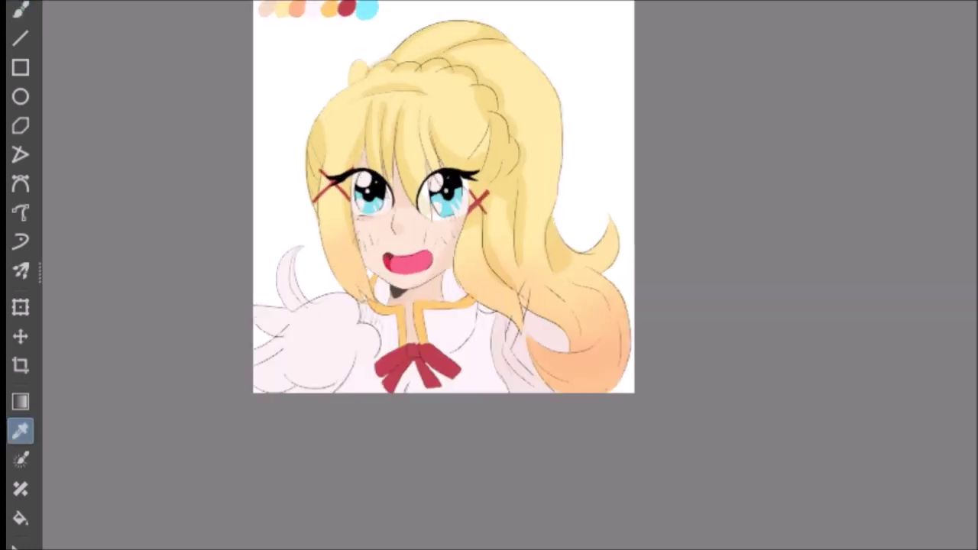
{"action": "left_click", "coordinate": [21, 9]}
{"action": "mouse_move", "coordinate": [530, 345]}
{"action": "left_mouse_down"}
{"action": "mouse_move", "coordinate": [578, 361]}
{"action": "mouse_move", "coordinate": [612, 295]}
{"action": "mouse_move", "coordinate": [620, 359]}
{"action": "mouse_move", "coordinate": [550, 375]}
{"action": "left_mouse_up"}
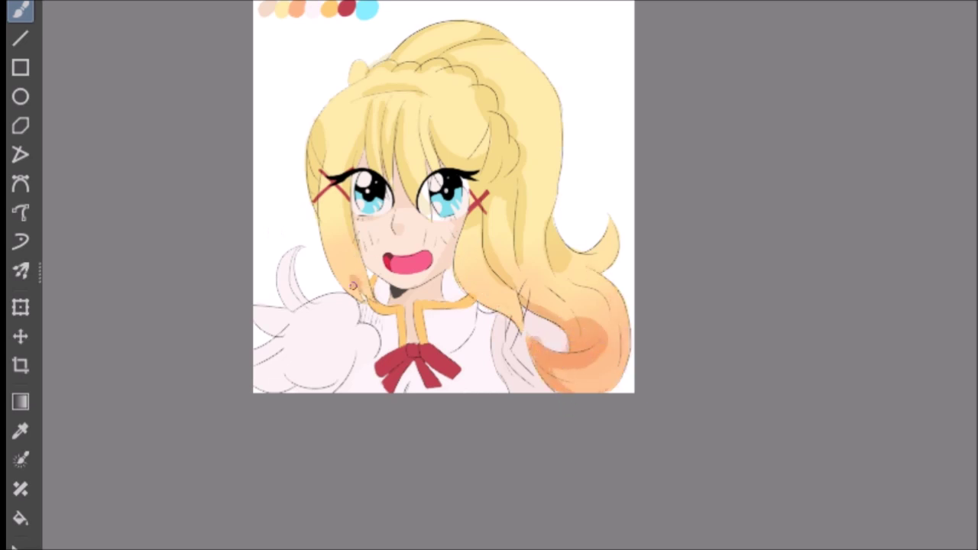
- Paint soft pale shadows around the bow and along the contours of the fluffy white shoulder piece and its curved strand
{"action": "scroll", "coordinate": [344, 263], "scroll_direction": "up", "scroll_amount": 2}
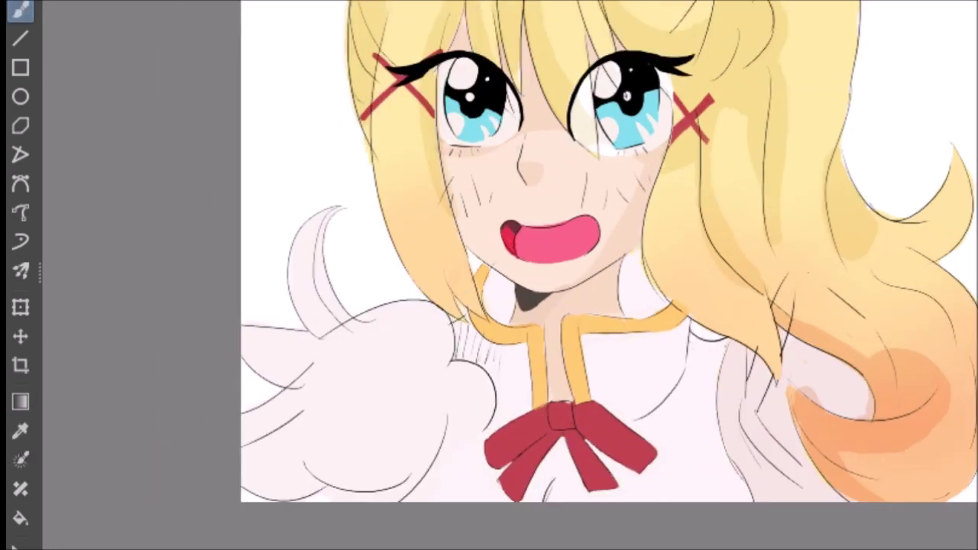
{"action": "scroll", "coordinate": [389, 469], "scroll_direction": "up", "scroll_amount": 2}
{"action": "mouse_move", "coordinate": [389, 469]}
{"action": "left_mouse_down"}
{"action": "mouse_move", "coordinate": [639, 322]}
{"action": "mouse_move", "coordinate": [719, 387]}
{"action": "mouse_move", "coordinate": [695, 405]}
{"action": "mouse_move", "coordinate": [571, 386]}
{"action": "mouse_move", "coordinate": [465, 353]}
{"action": "left_mouse_up"}
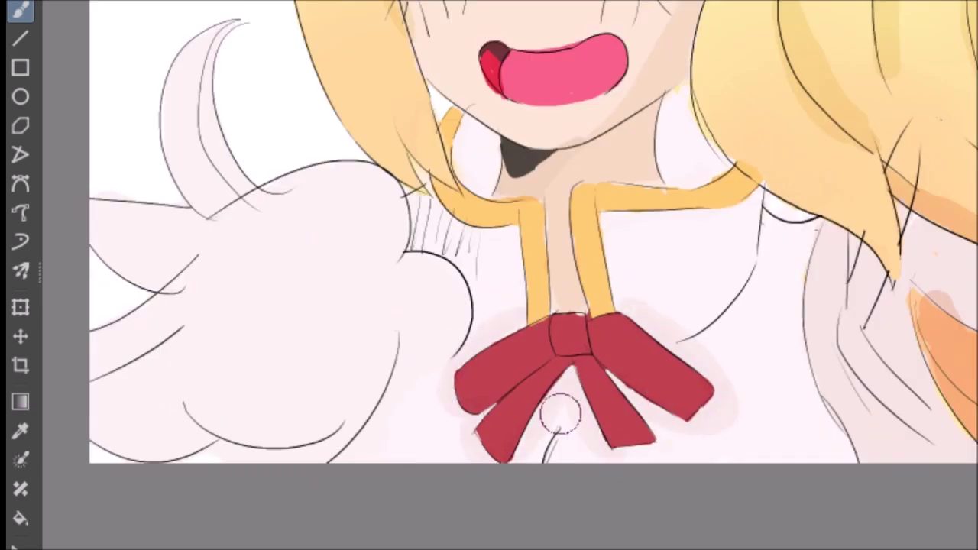
{"action": "left_click_drag", "start_coordinate": [394, 241], "coordinate": [214, 224]}
{"action": "left_click_drag", "start_coordinate": [420, 256], "coordinate": [458, 310]}
{"action": "left_click_drag", "start_coordinate": [177, 325], "coordinate": [171, 285]}
{"action": "left_click_drag", "start_coordinate": [321, 451], "coordinate": [203, 437]}
{"action": "mouse_move", "coordinate": [222, 30]}
{"action": "left_mouse_down"}
{"action": "mouse_move", "coordinate": [201, 107]}
{"action": "mouse_move", "coordinate": [253, 222]}
{"action": "left_mouse_up"}
{"action": "scroll", "coordinate": [490, 392], "scroll_direction": "down", "scroll_amount": 2}
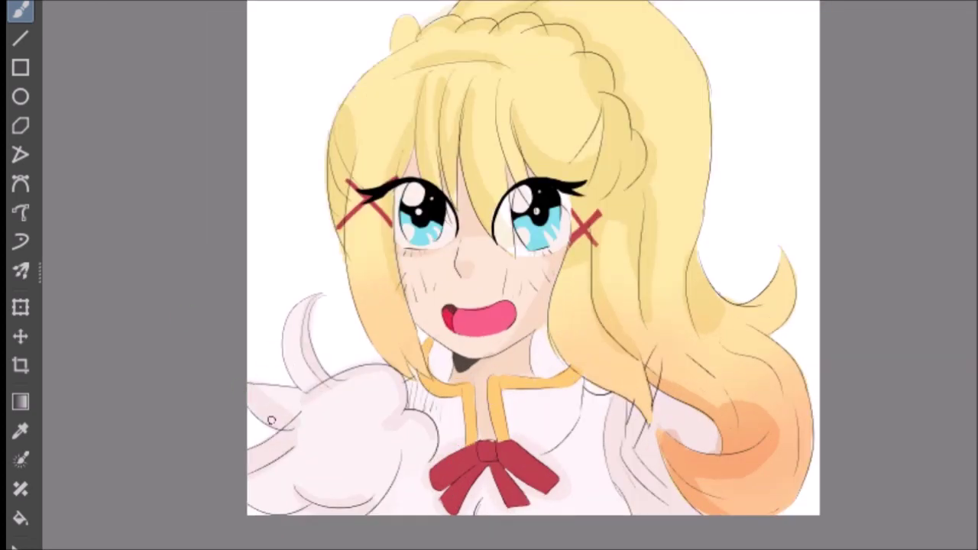
- Shade the sleeve behind the ponytail in pale pink and add light shadows to the dress below the collar
{"action": "mouse_move", "coordinate": [614, 405]}
{"action": "left_mouse_down"}
{"action": "mouse_move", "coordinate": [677, 413]}
{"action": "mouse_move", "coordinate": [657, 468]}
{"action": "left_mouse_up"}
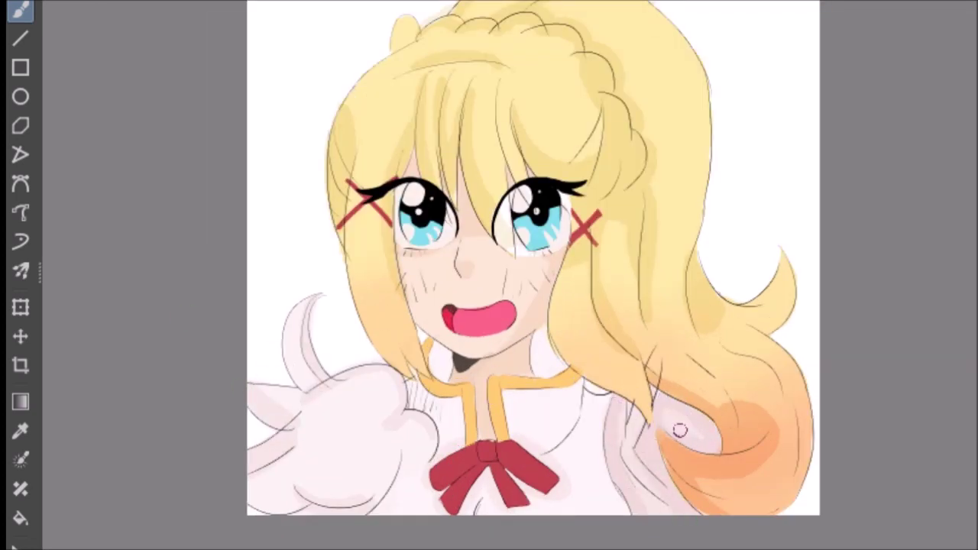
{"action": "mouse_move", "coordinate": [536, 406]}
{"action": "left_mouse_down"}
{"action": "mouse_move", "coordinate": [566, 424]}
{"action": "mouse_move", "coordinate": [575, 382]}
{"action": "left_mouse_up"}
{"action": "left_click_drag", "start_coordinate": [417, 382], "coordinate": [440, 425]}
{"action": "left_click_drag", "start_coordinate": [601, 421], "coordinate": [627, 509]}
{"action": "key", "text": "ctrl+z"}
{"action": "scroll", "coordinate": [660, 310], "scroll_direction": "down", "scroll_amount": 2}
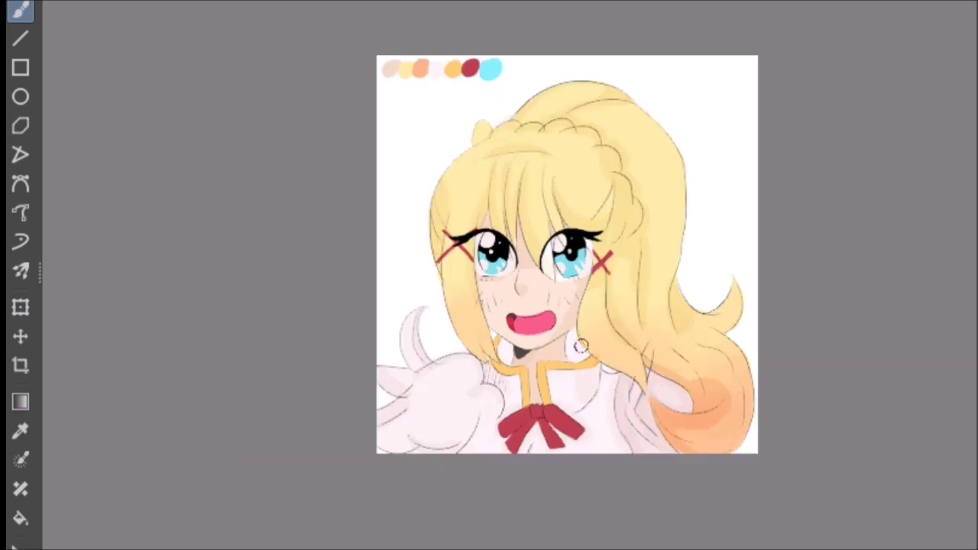
- Shade the inside of the white collar beside the neck
{"action": "scroll", "coordinate": [591, 470], "scroll_direction": "up", "scroll_amount": 3}
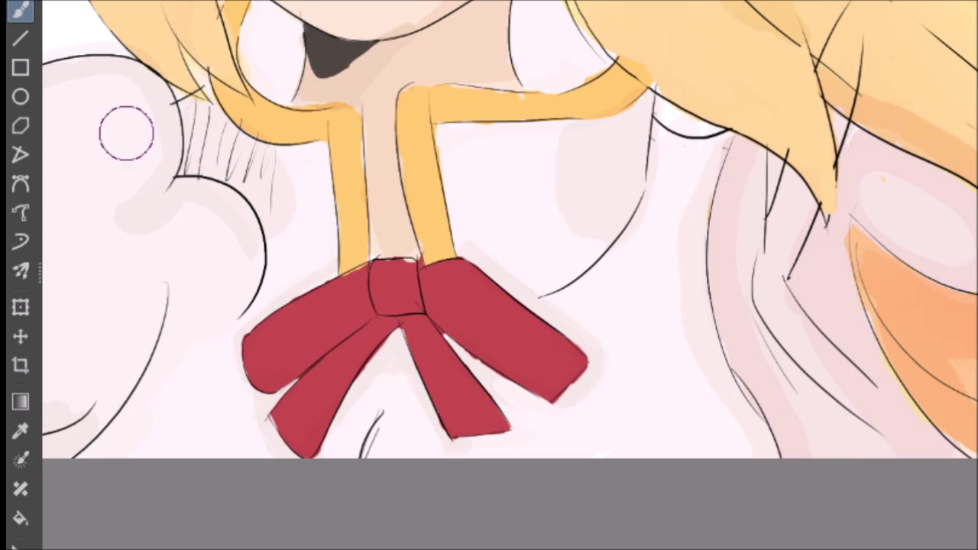
{"action": "scroll", "coordinate": [505, 346], "scroll_direction": "down", "scroll_amount": 5}
{"action": "scroll", "coordinate": [470, 237], "scroll_direction": "up", "scroll_amount": 2}
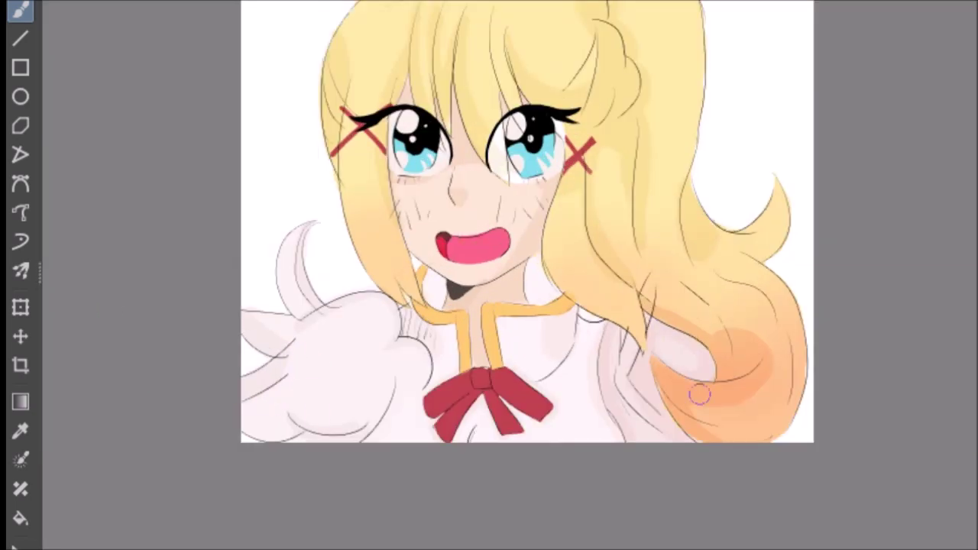
{"action": "scroll", "coordinate": [471, 222], "scroll_direction": "up", "scroll_amount": 3}
{"action": "scroll", "coordinate": [527, 367], "scroll_direction": "down", "scroll_amount": 3}
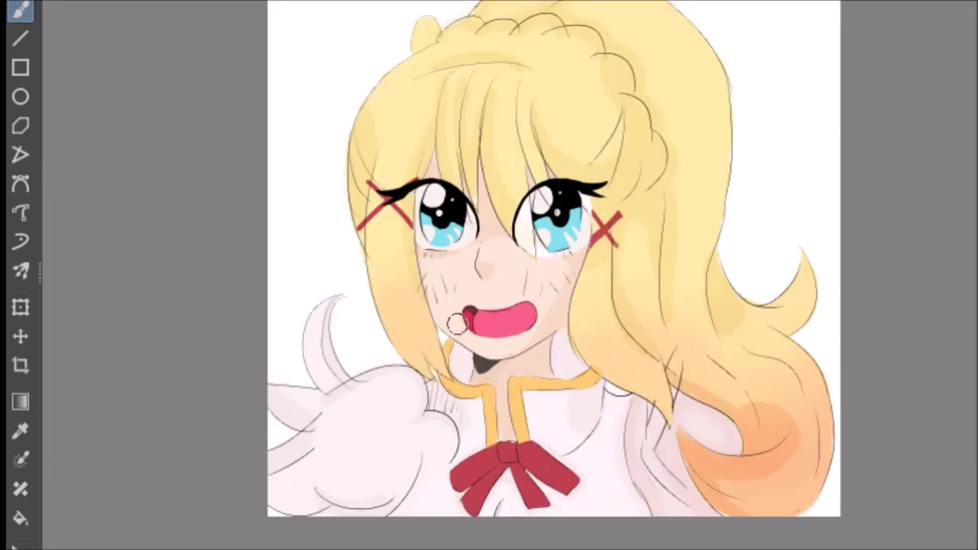
{"action": "left_click_drag", "start_coordinate": [560, 352], "coordinate": [570, 358]}
- Lighten the hair yellow to a pale cream for the hair highlights
{"action": "key", "text": "Tab"}
{"action": "left_click", "coordinate": [815, 121]}
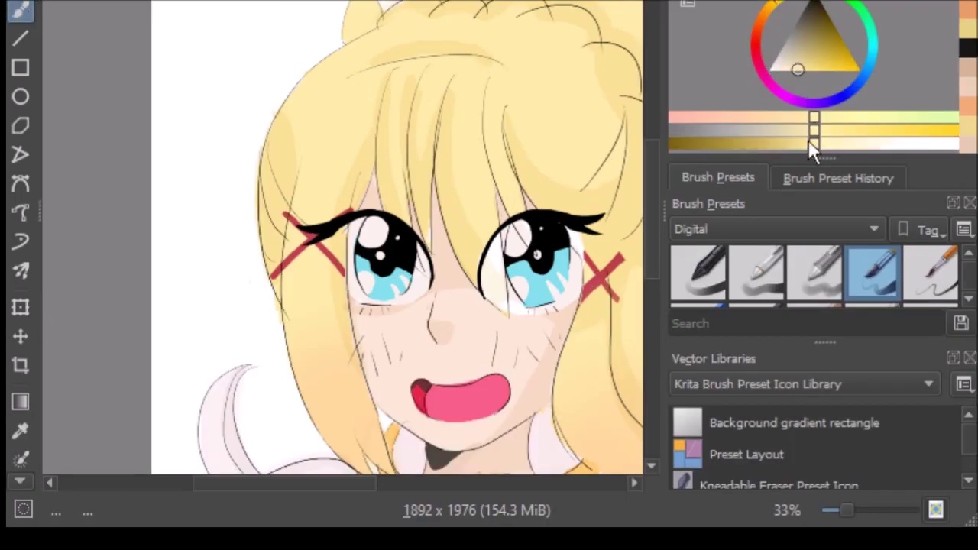
{"action": "left_click", "coordinate": [858, 143]}
{"action": "scroll", "coordinate": [365, 83], "scroll_direction": "up", "scroll_amount": 2}
{"action": "mouse_move", "coordinate": [166, 208]}
{"action": "left_mouse_down"}
{"action": "mouse_move", "coordinate": [316, 204]}
{"action": "mouse_move", "coordinate": [182, 237]}
{"action": "left_mouse_up"}
{"action": "scroll", "coordinate": [306, 191], "scroll_direction": "down", "scroll_amount": 2}
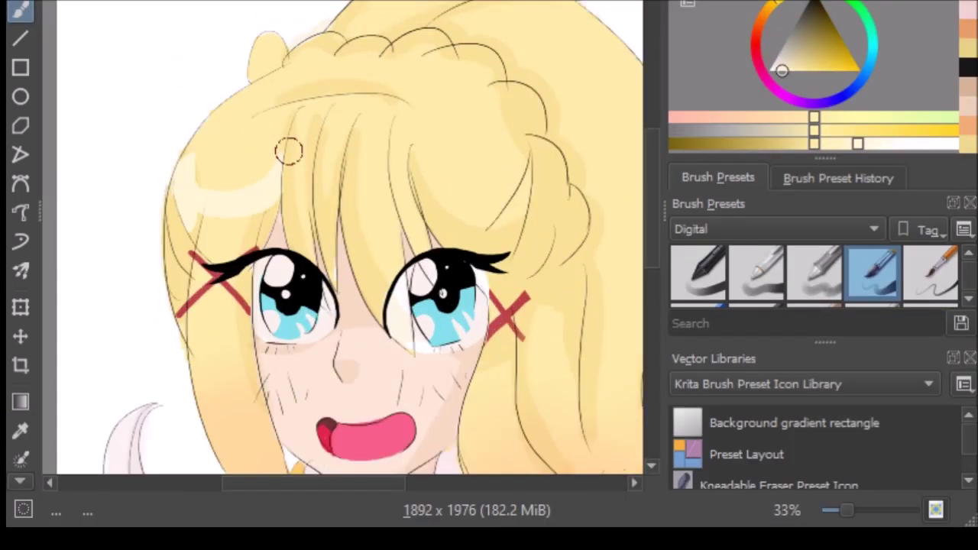
{"action": "mouse_move", "coordinate": [317, 168]}
{"action": "left_mouse_down"}
{"action": "mouse_move", "coordinate": [317, 179]}
{"action": "mouse_move", "coordinate": [392, 201]}
{"action": "left_mouse_up"}
{"action": "mouse_move", "coordinate": [454, 161]}
{"action": "left_mouse_down"}
{"action": "mouse_move", "coordinate": [442, 183]}
{"action": "mouse_move", "coordinate": [512, 179]}
{"action": "mouse_move", "coordinate": [454, 192]}
{"action": "left_mouse_up"}
{"action": "scroll", "coordinate": [351, 237], "scroll_direction": "down", "scroll_amount": 1}
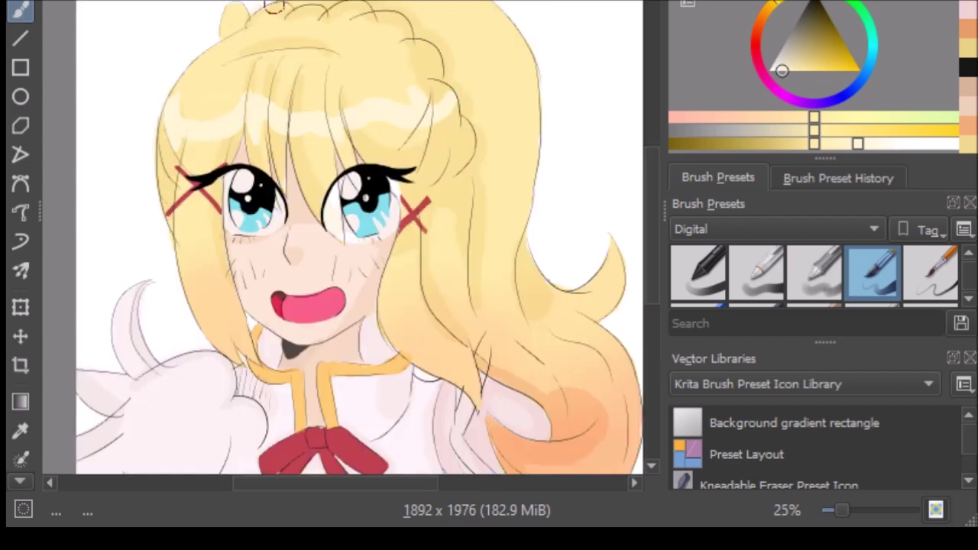
{"action": "scroll", "coordinate": [352, 237], "scroll_direction": "down", "scroll_amount": 1}
{"action": "scroll", "coordinate": [413, 21], "scroll_direction": "up", "scroll_amount": 1}
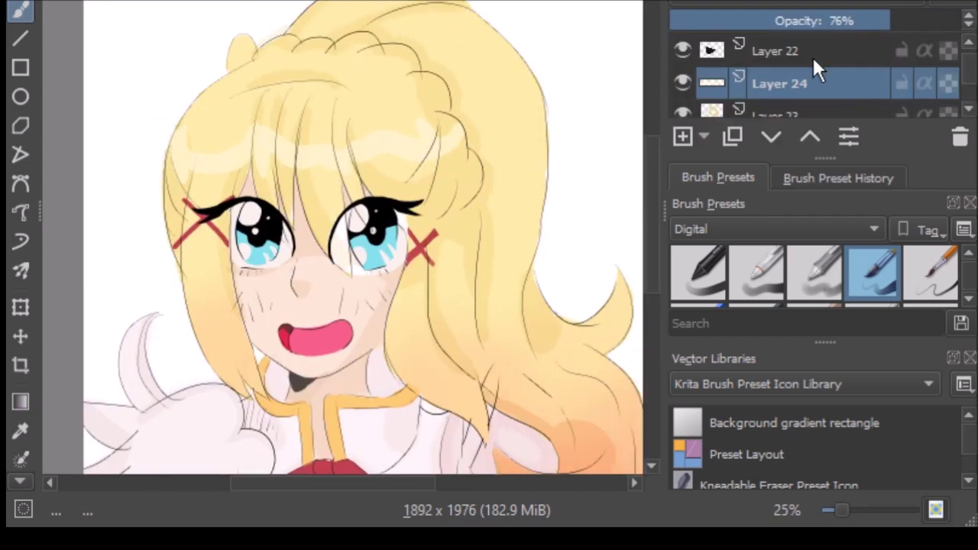
{"action": "key", "text": "shift+Delete"}
- Add a new layer, paint a jagged band of pale highlights across the fringe, and set the layer opacity to 80%
{"action": "left_click", "coordinate": [683, 136]}
{"action": "mouse_move", "coordinate": [179, 140]}
{"action": "left_mouse_down"}
{"action": "mouse_move", "coordinate": [203, 120]}
{"action": "mouse_move", "coordinate": [215, 153]}
{"action": "mouse_move", "coordinate": [254, 144]}
{"action": "mouse_move", "coordinate": [296, 163]}
{"action": "mouse_move", "coordinate": [332, 117]}
{"action": "mouse_move", "coordinate": [375, 157]}
{"action": "mouse_move", "coordinate": [404, 122]}
{"action": "mouse_move", "coordinate": [447, 156]}
{"action": "mouse_move", "coordinate": [470, 149]}
{"action": "left_mouse_up"}
{"action": "scroll", "coordinate": [474, 94], "scroll_direction": "down", "scroll_amount": 1}
{"action": "left_click", "coordinate": [867, 19]}
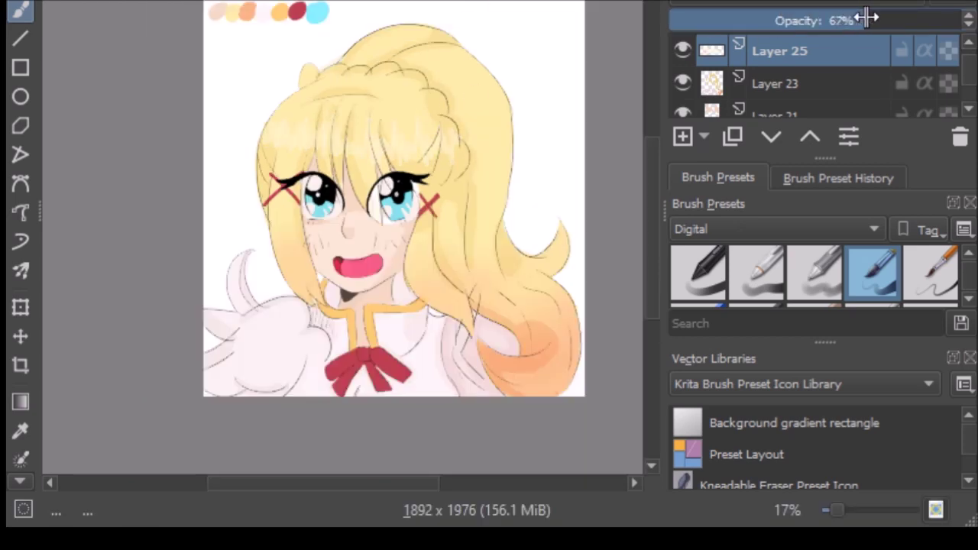
{"action": "scroll", "coordinate": [358, 117], "scroll_direction": "up", "scroll_amount": 2}
{"action": "scroll", "coordinate": [419, 117], "scroll_direction": "down", "scroll_amount": 2}
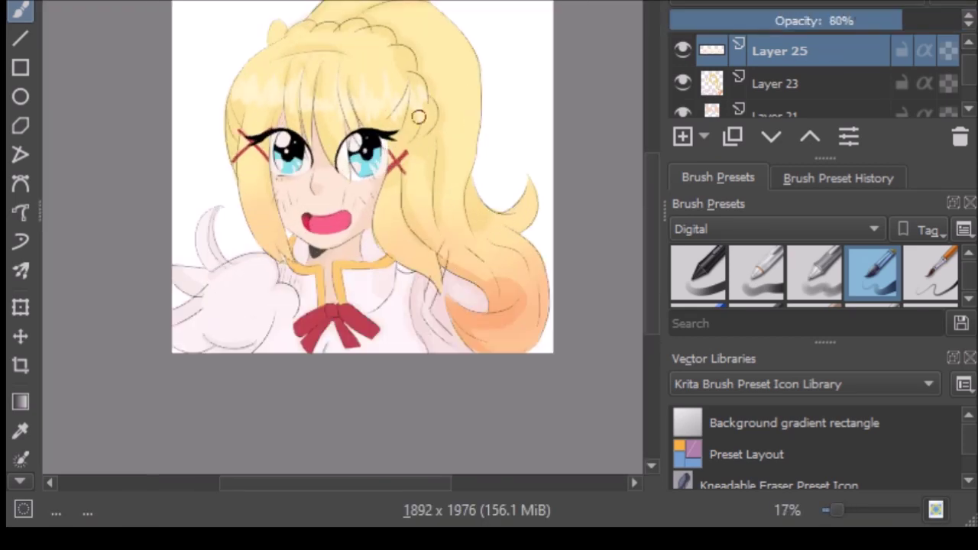
- Paint matching jagged pale highlights across the long locks on both sides of the face
{"action": "key", "text": "o"}
{"action": "key", "text": "o"}
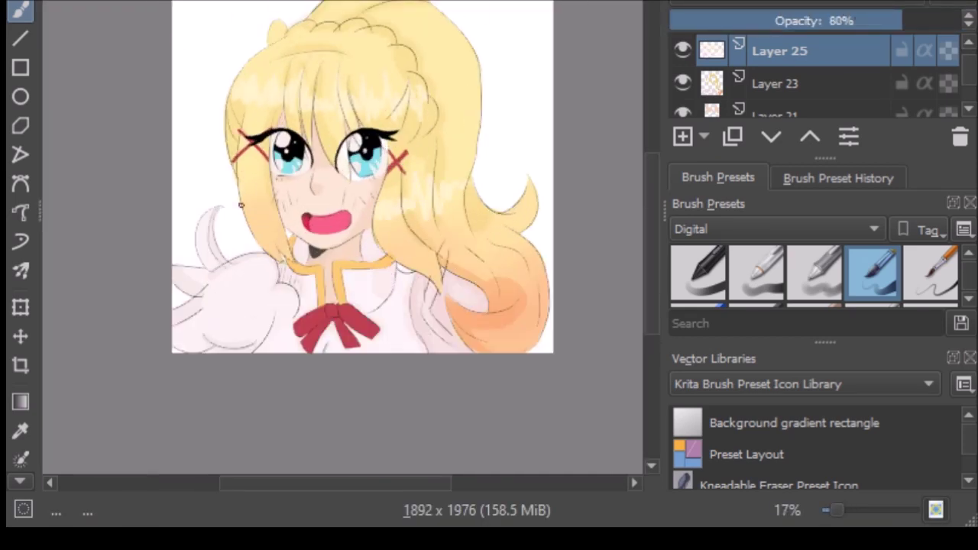
{"action": "key", "text": "Tab"}
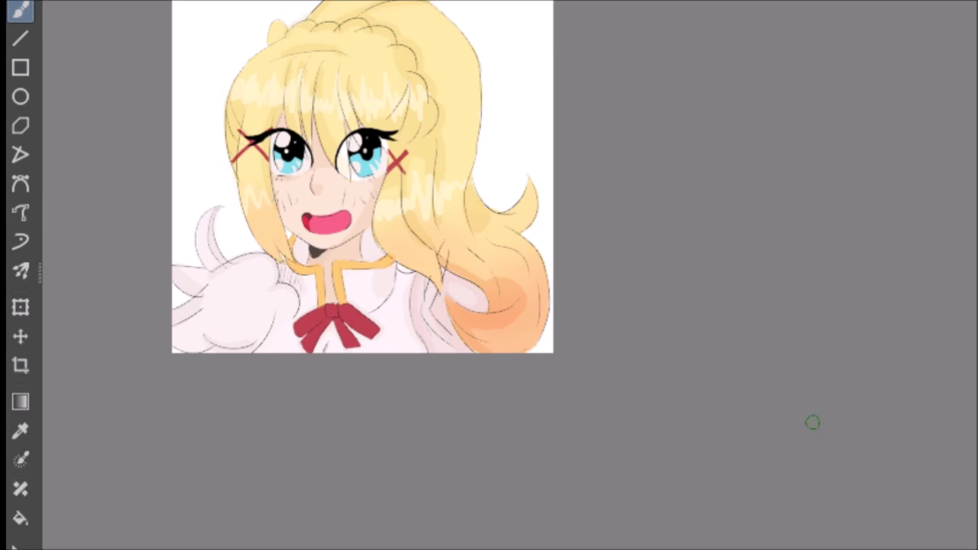